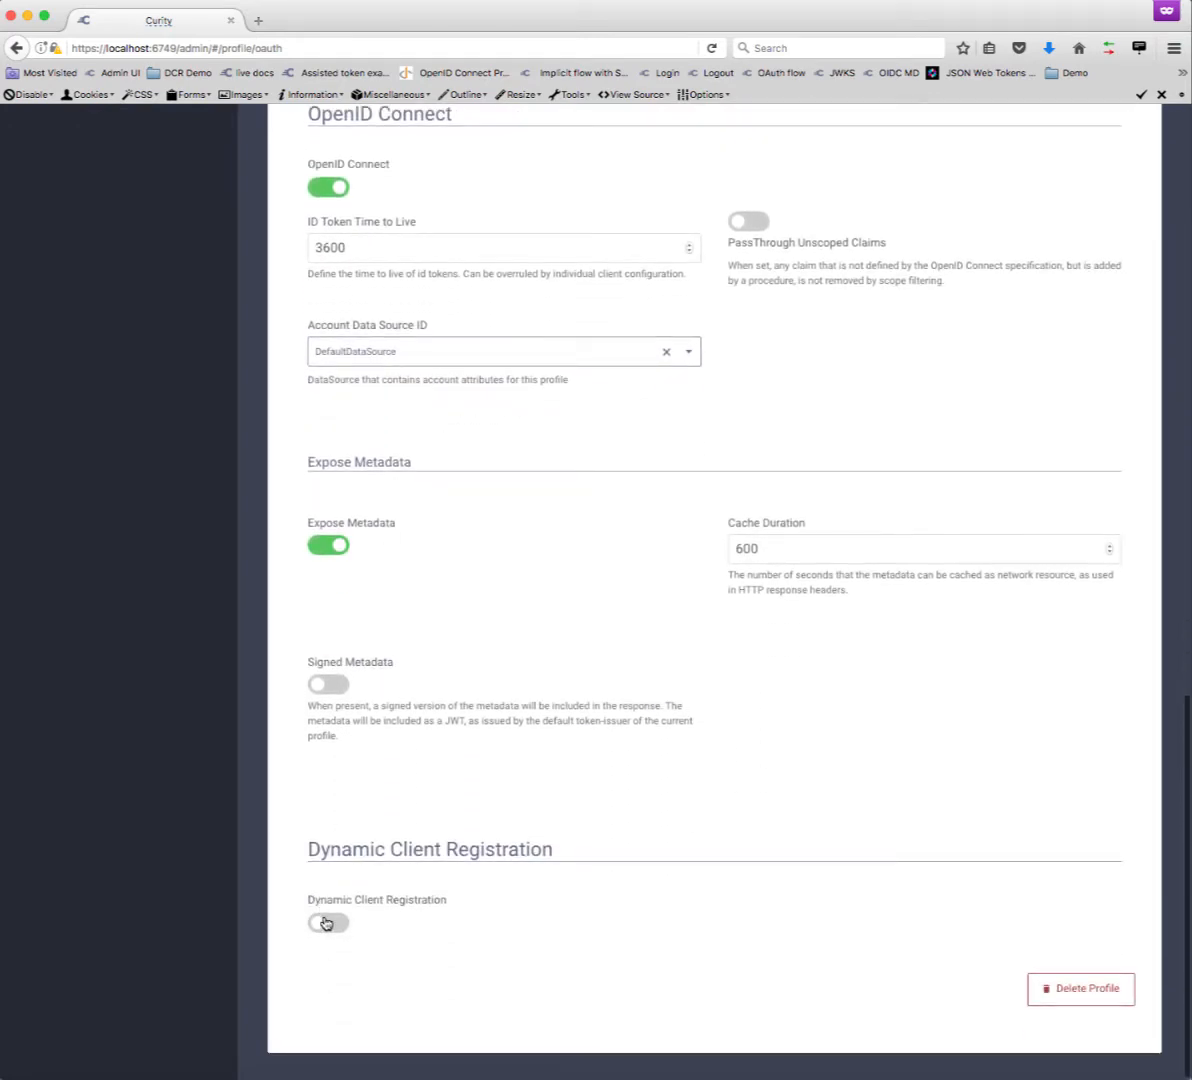
- Turn on Dynamic Client Registration with Templatized mode and DefaultDataSource as the client data source
{"action": "left_click", "coordinate": [327, 921]}
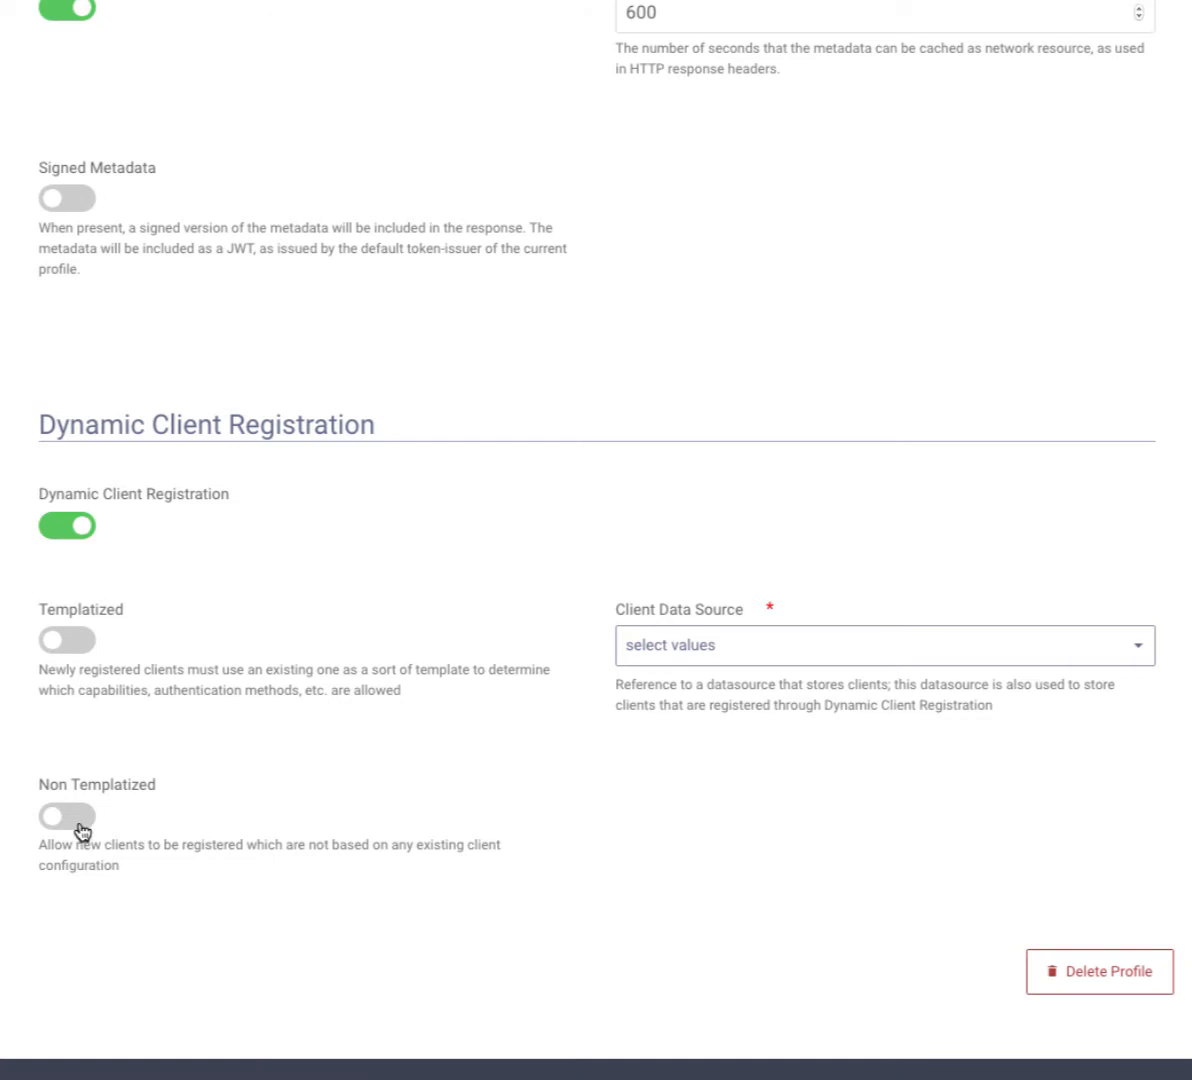
{"action": "left_click", "coordinate": [80, 652]}
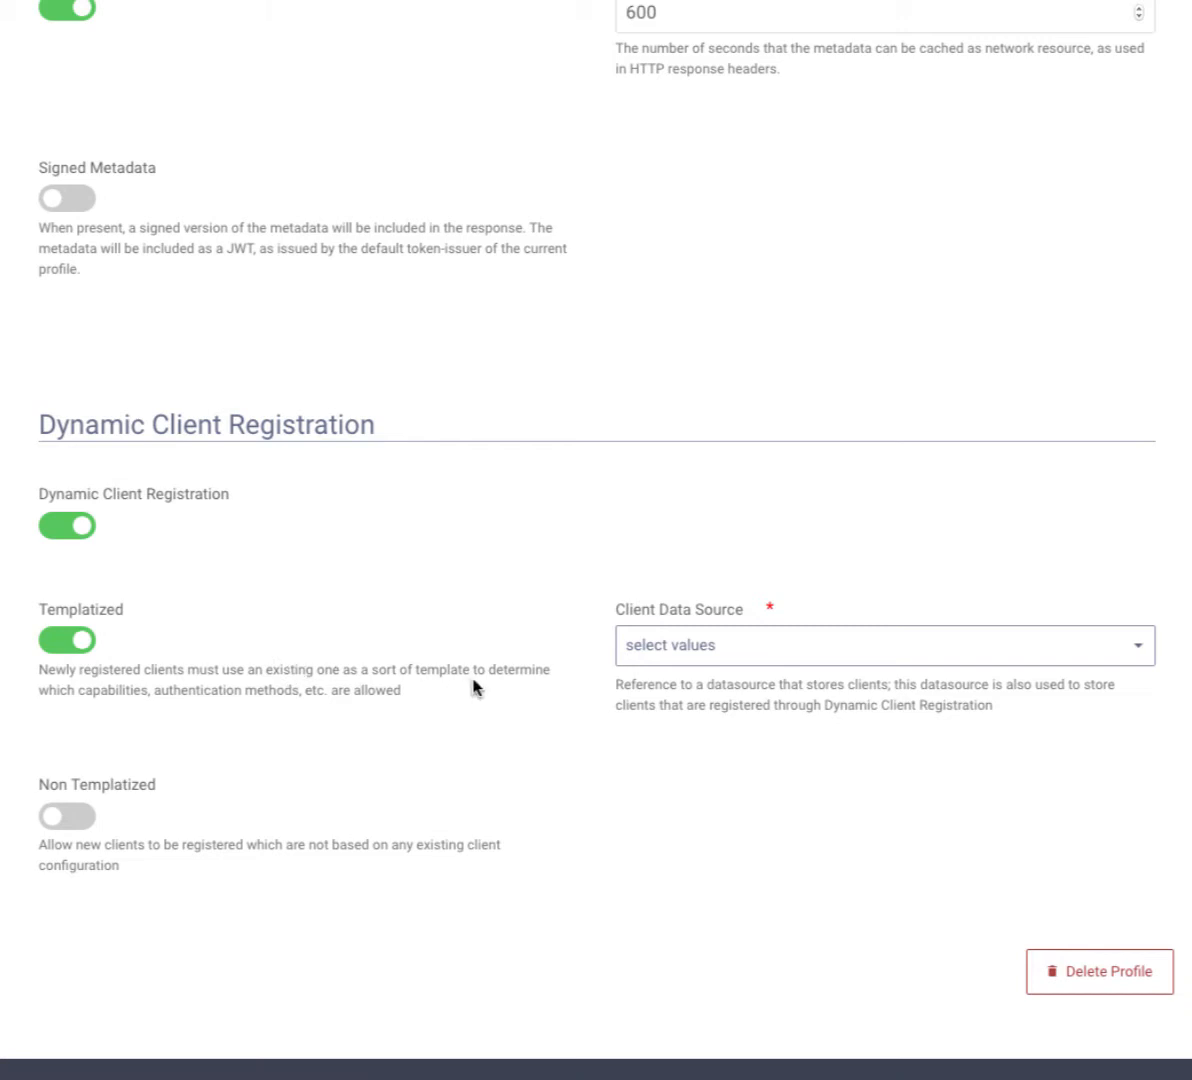
{"action": "left_click", "coordinate": [707, 650]}
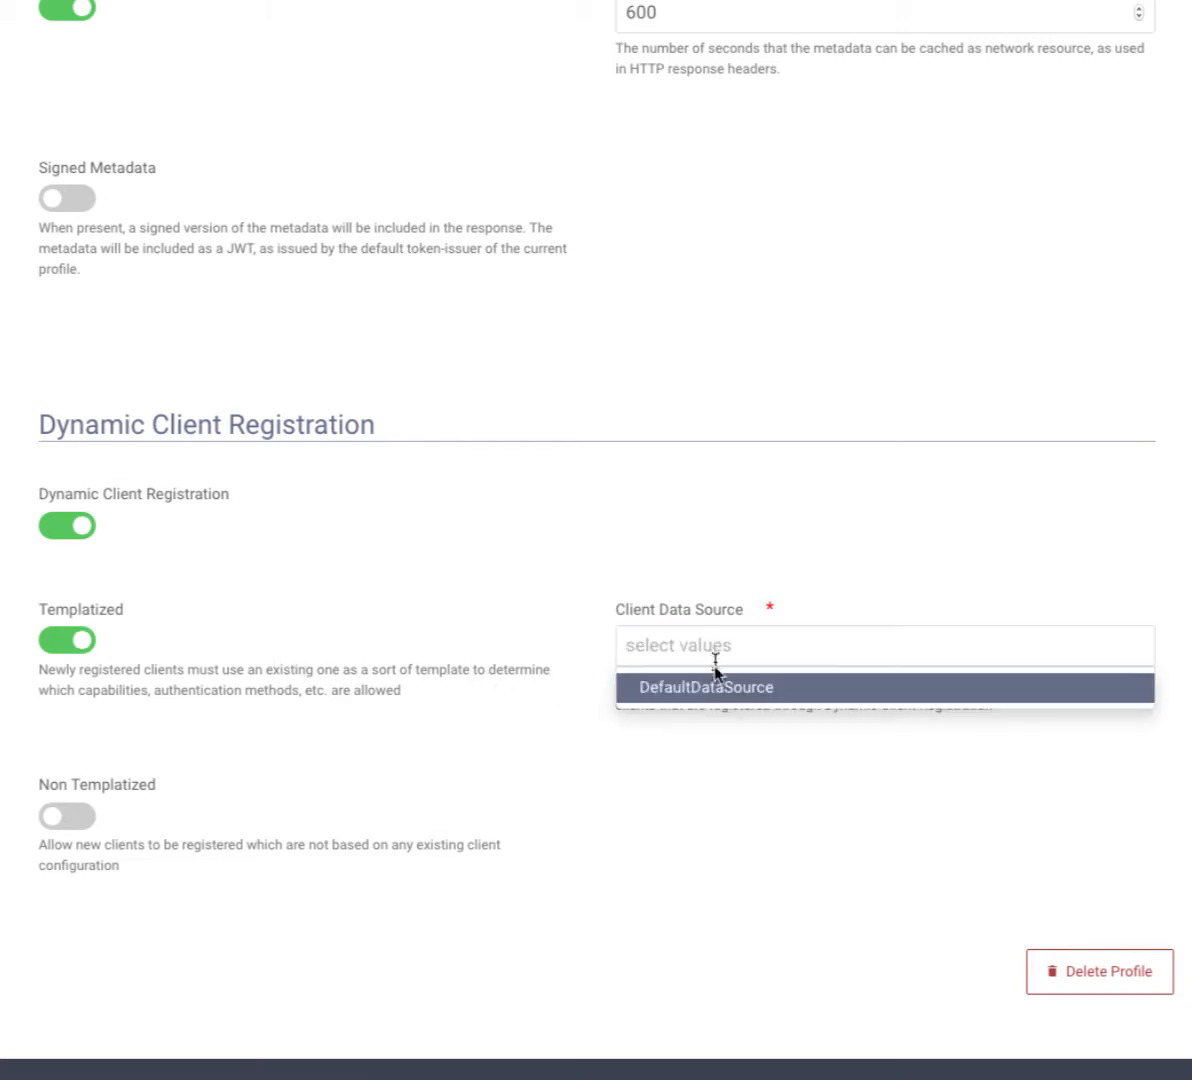
{"action": "left_click", "coordinate": [722, 690]}
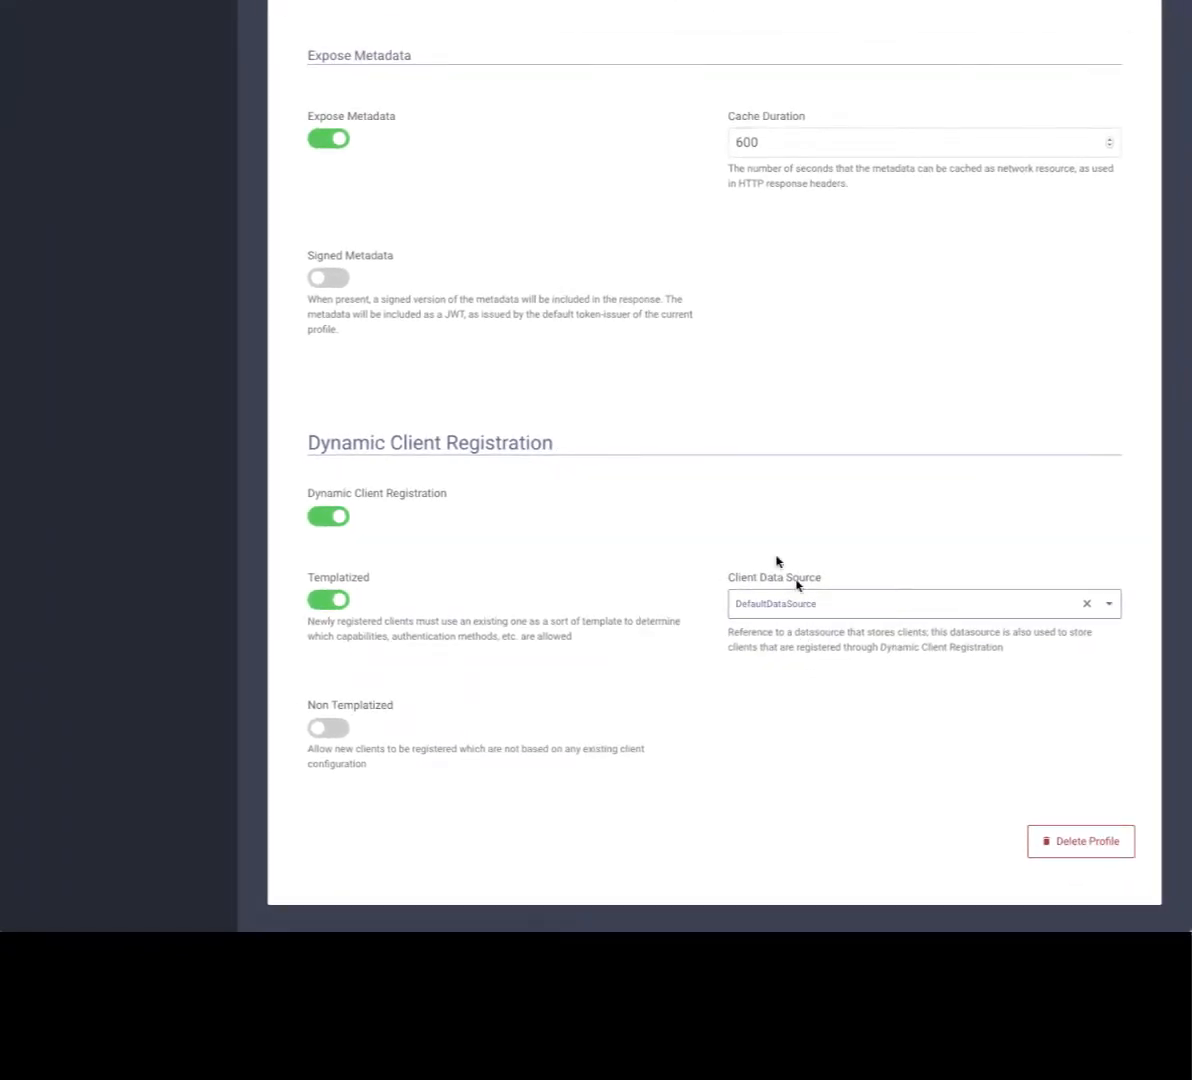
{"action": "scroll", "coordinate": [670, 368], "scroll_direction": "up", "scroll_amount": 20}
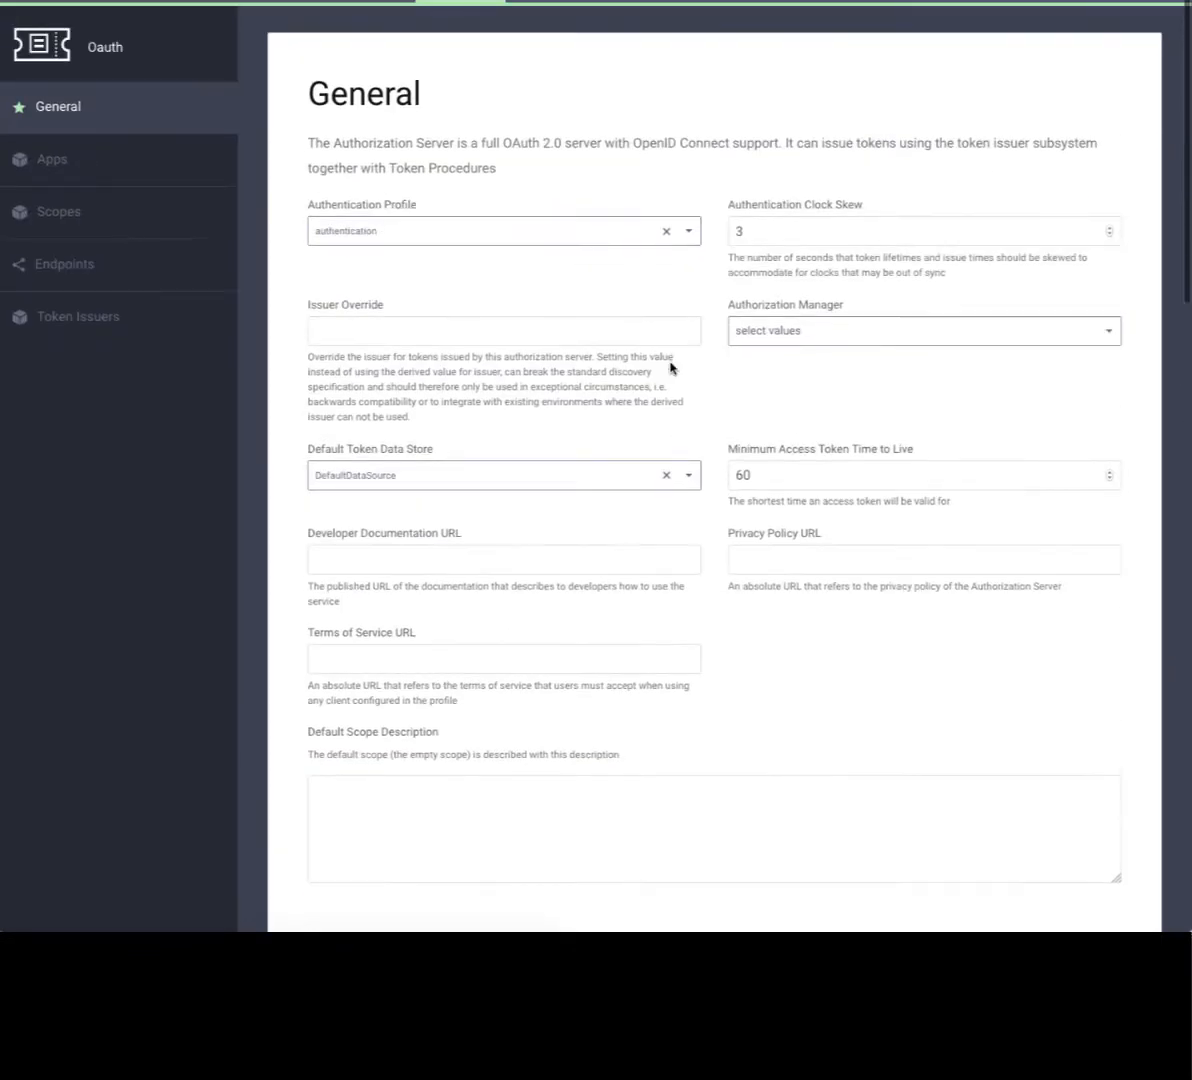
- Edit the dynamic-client-template app and switch on Dynamic Client Registration Template
{"action": "left_click", "coordinate": [148, 177]}
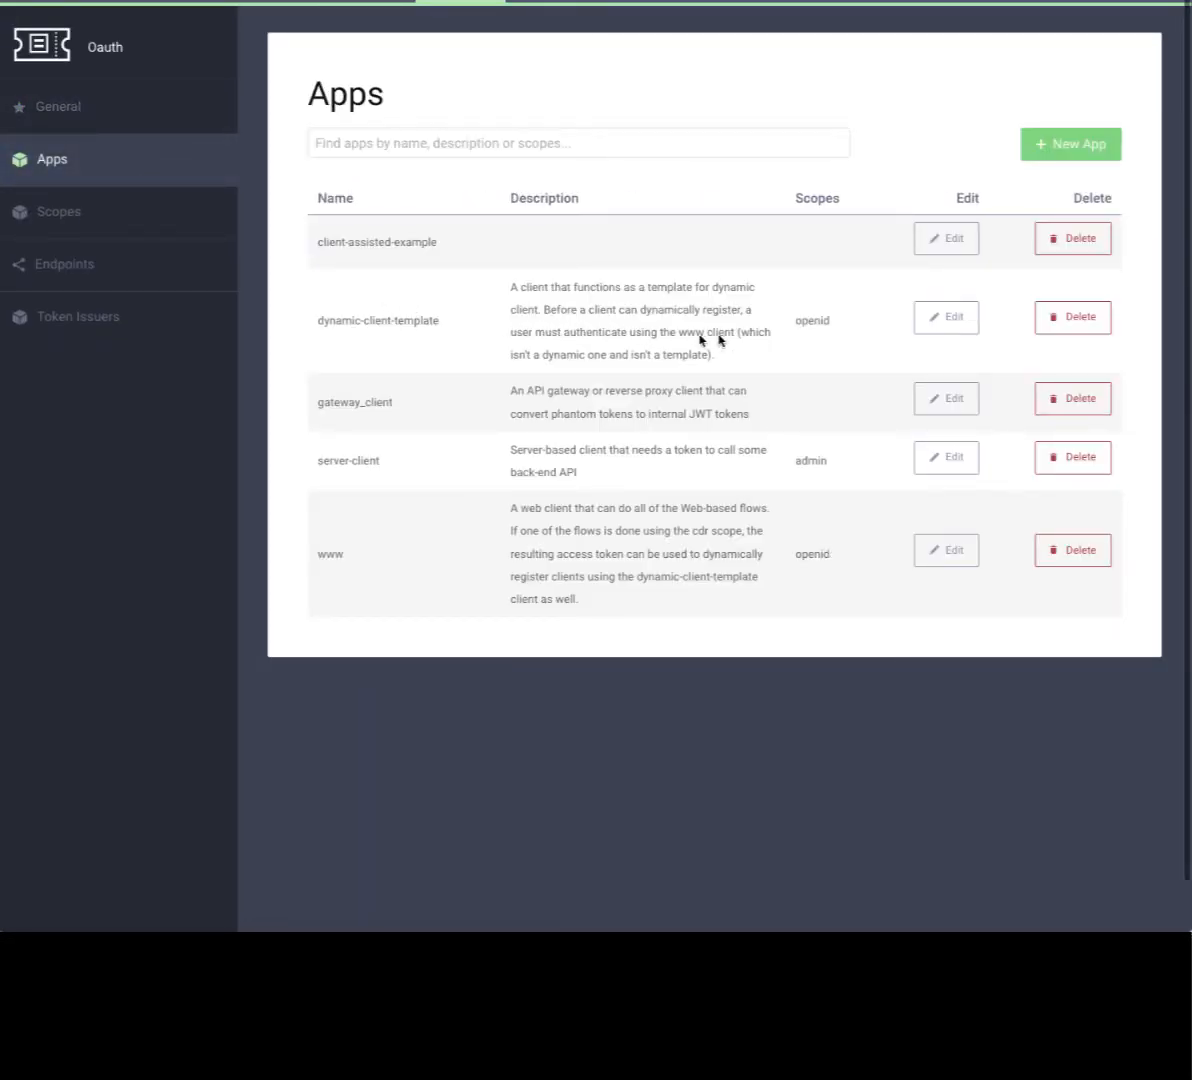
{"action": "left_click", "coordinate": [950, 320]}
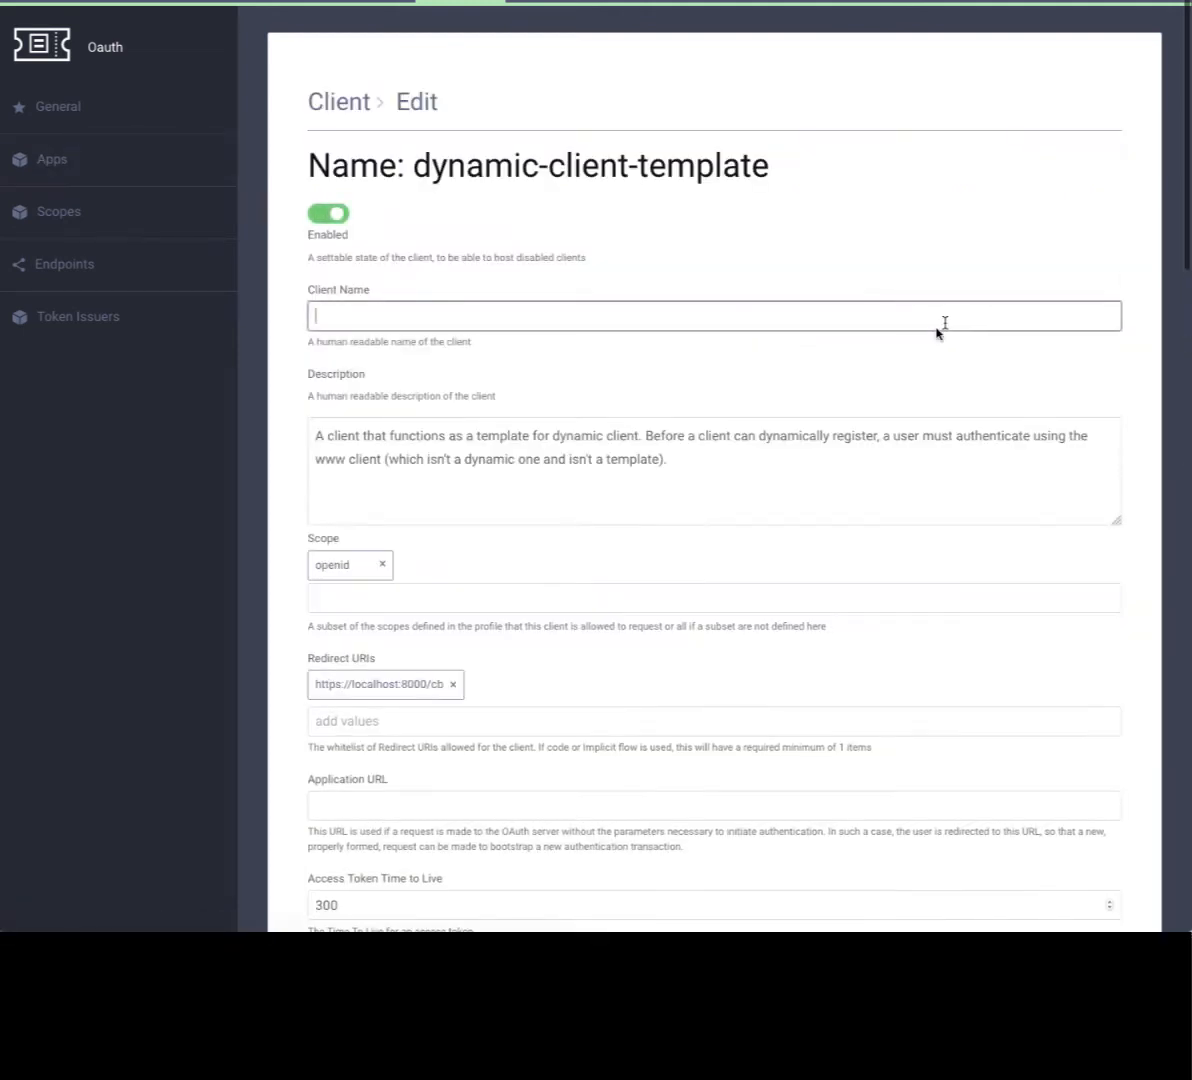
{"action": "scroll", "coordinate": [910, 372], "scroll_direction": "down", "scroll_amount": 4}
{"action": "scroll", "coordinate": [910, 370], "scroll_direction": "down", "scroll_amount": 9}
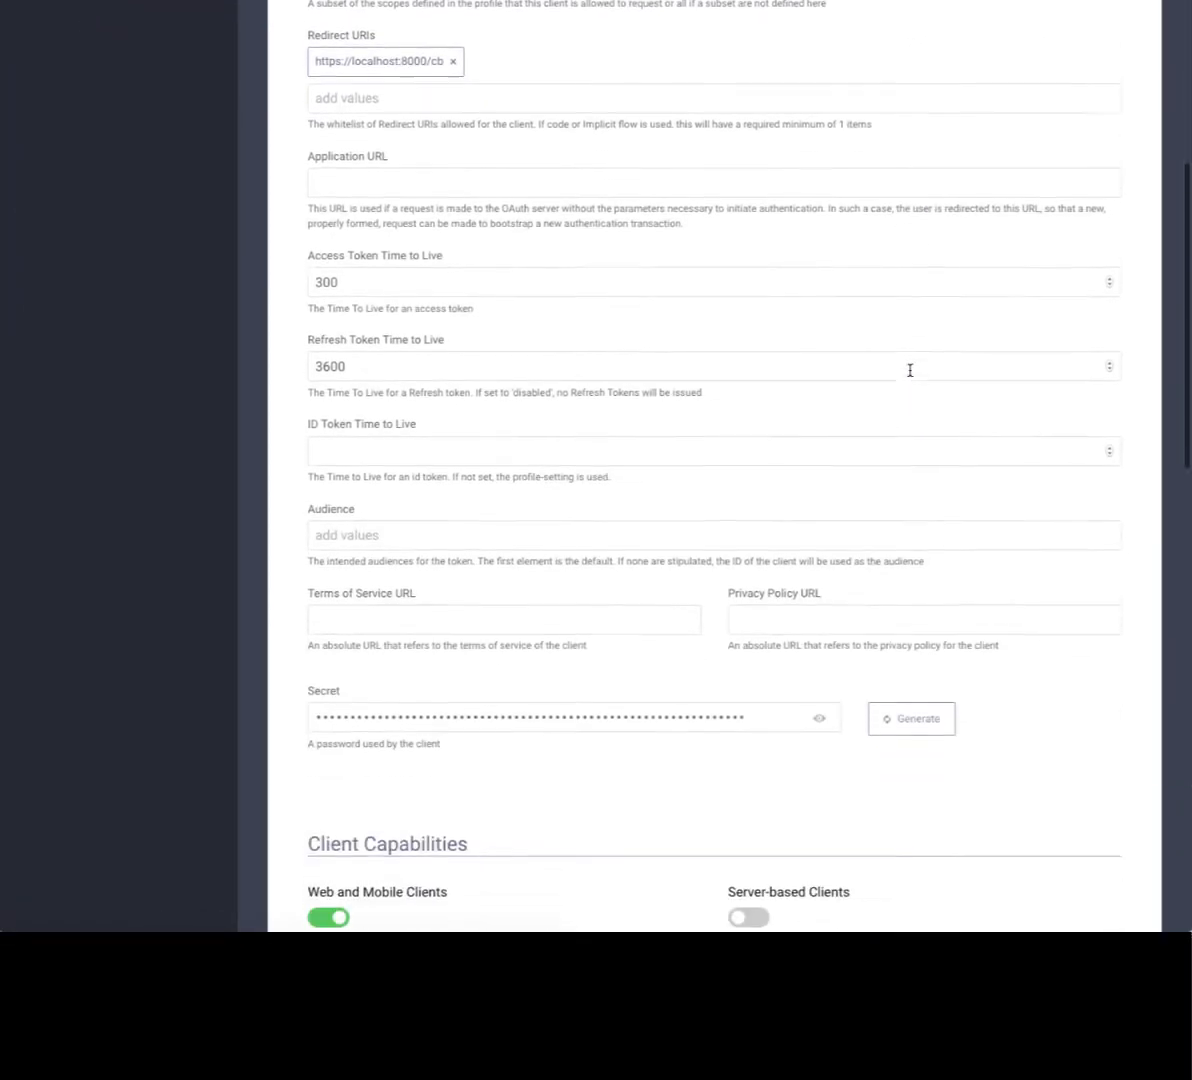
{"action": "scroll", "coordinate": [910, 370], "scroll_direction": "down", "scroll_amount": 4}
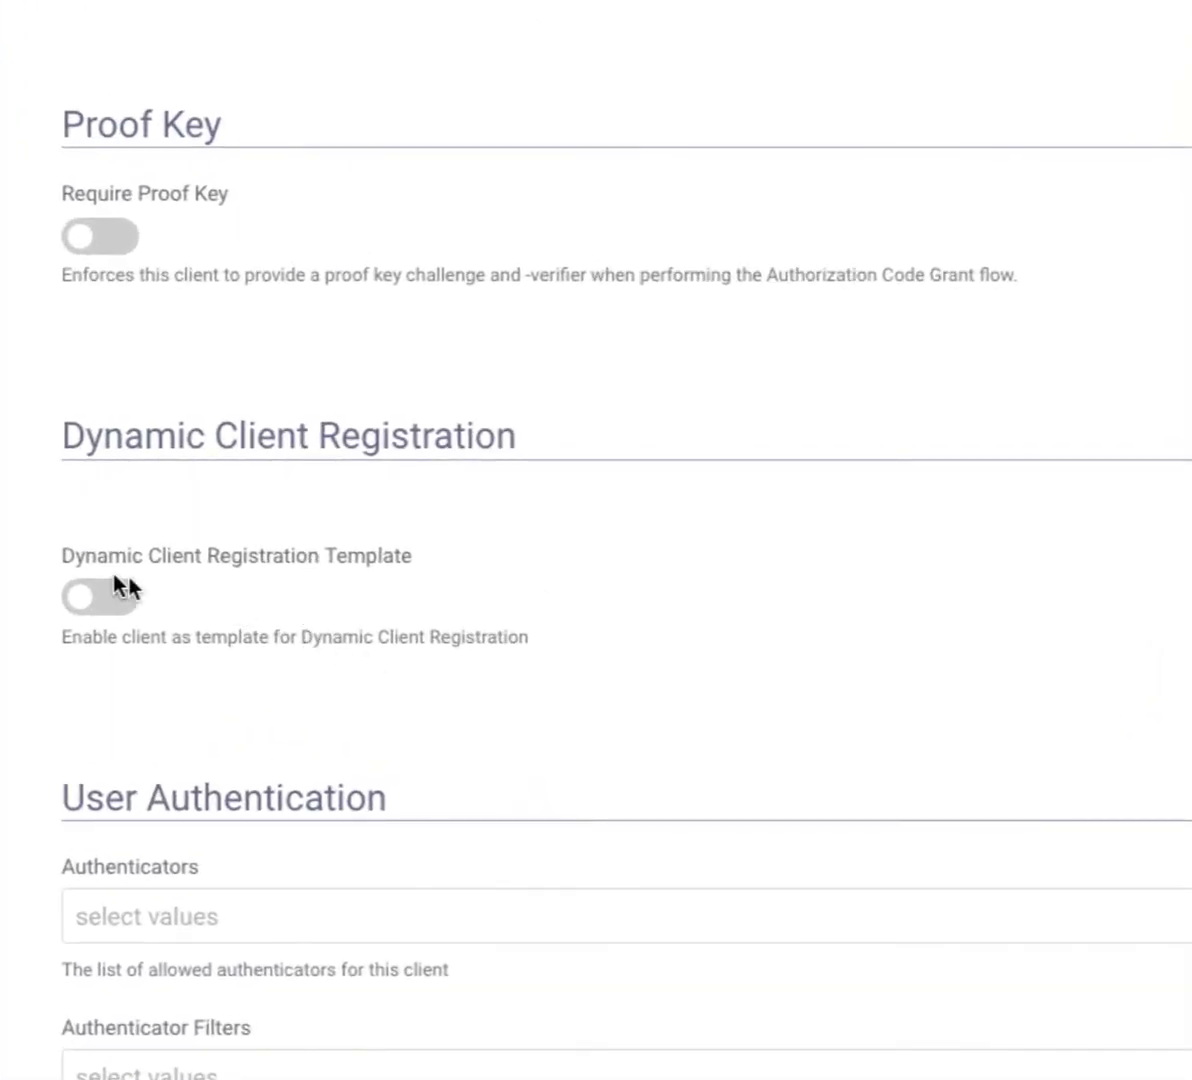
{"action": "left_click", "coordinate": [101, 603]}
{"action": "scroll", "coordinate": [310, 632], "scroll_direction": "down", "scroll_amount": 2}
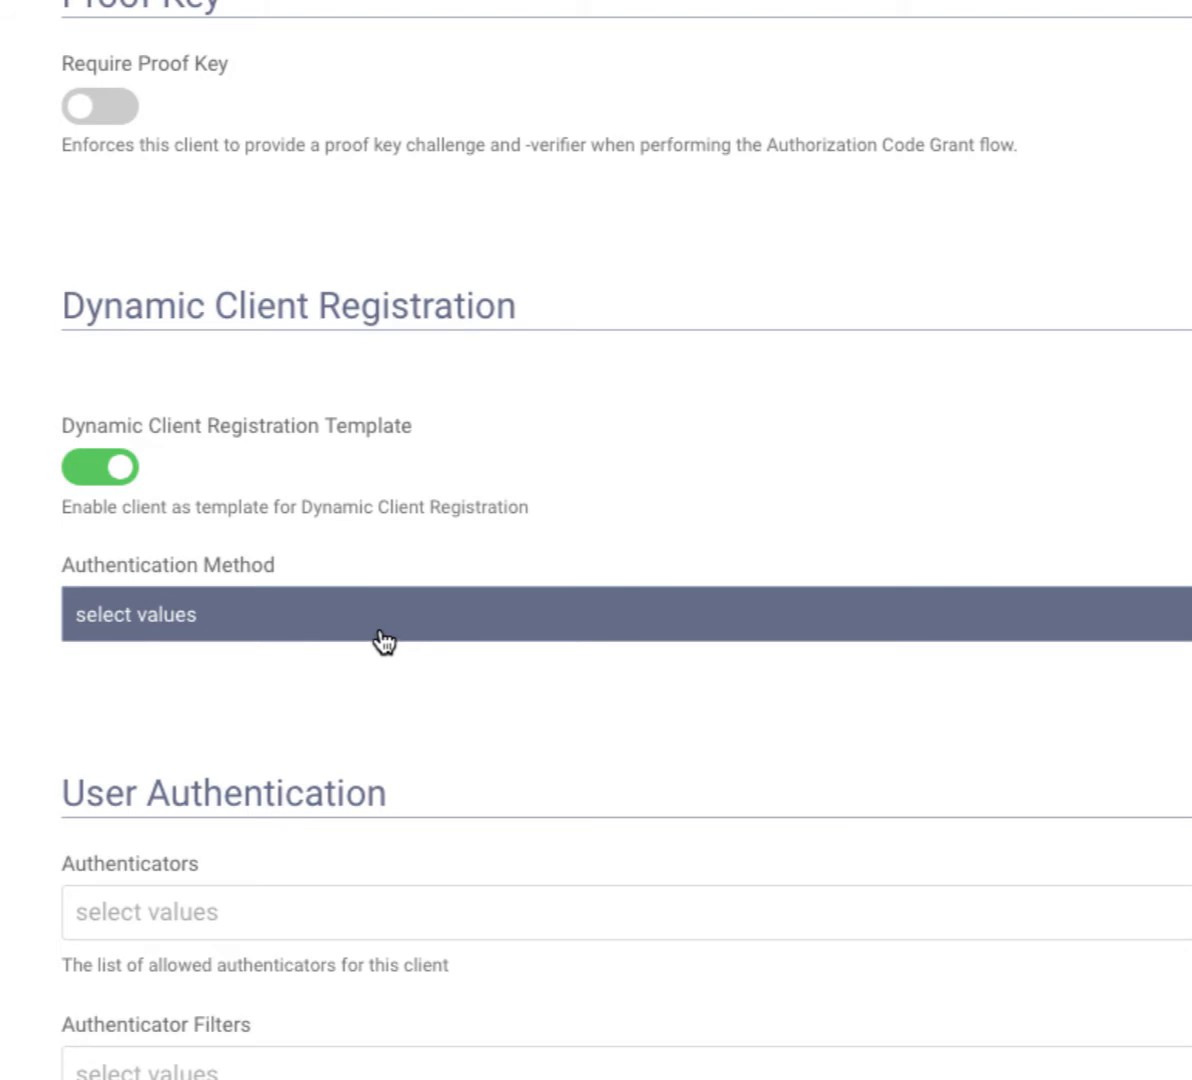
{"action": "left_click", "coordinate": [384, 638]}
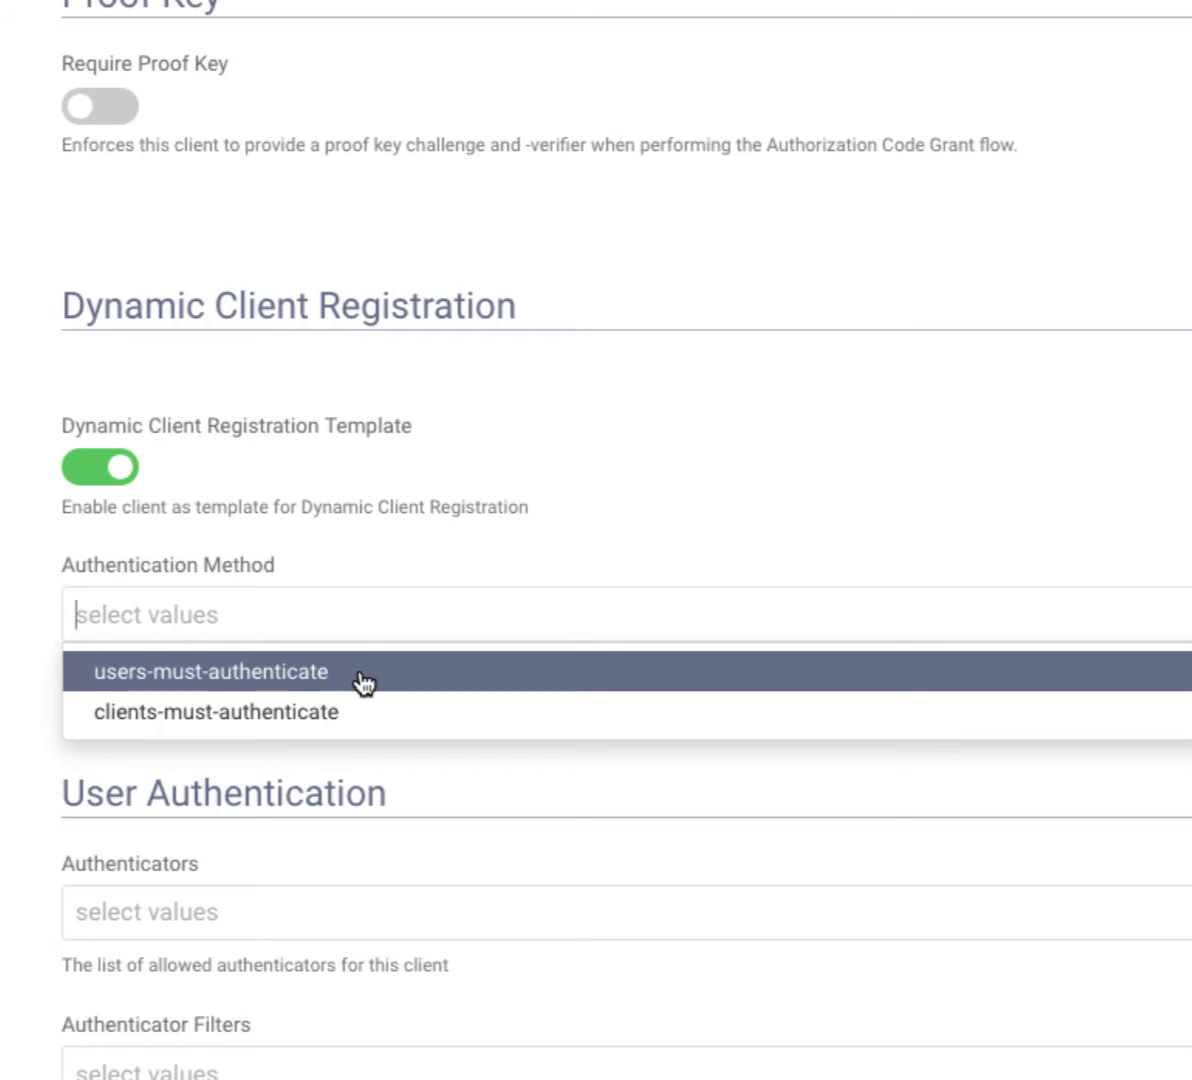
{"action": "left_click", "coordinate": [360, 676]}
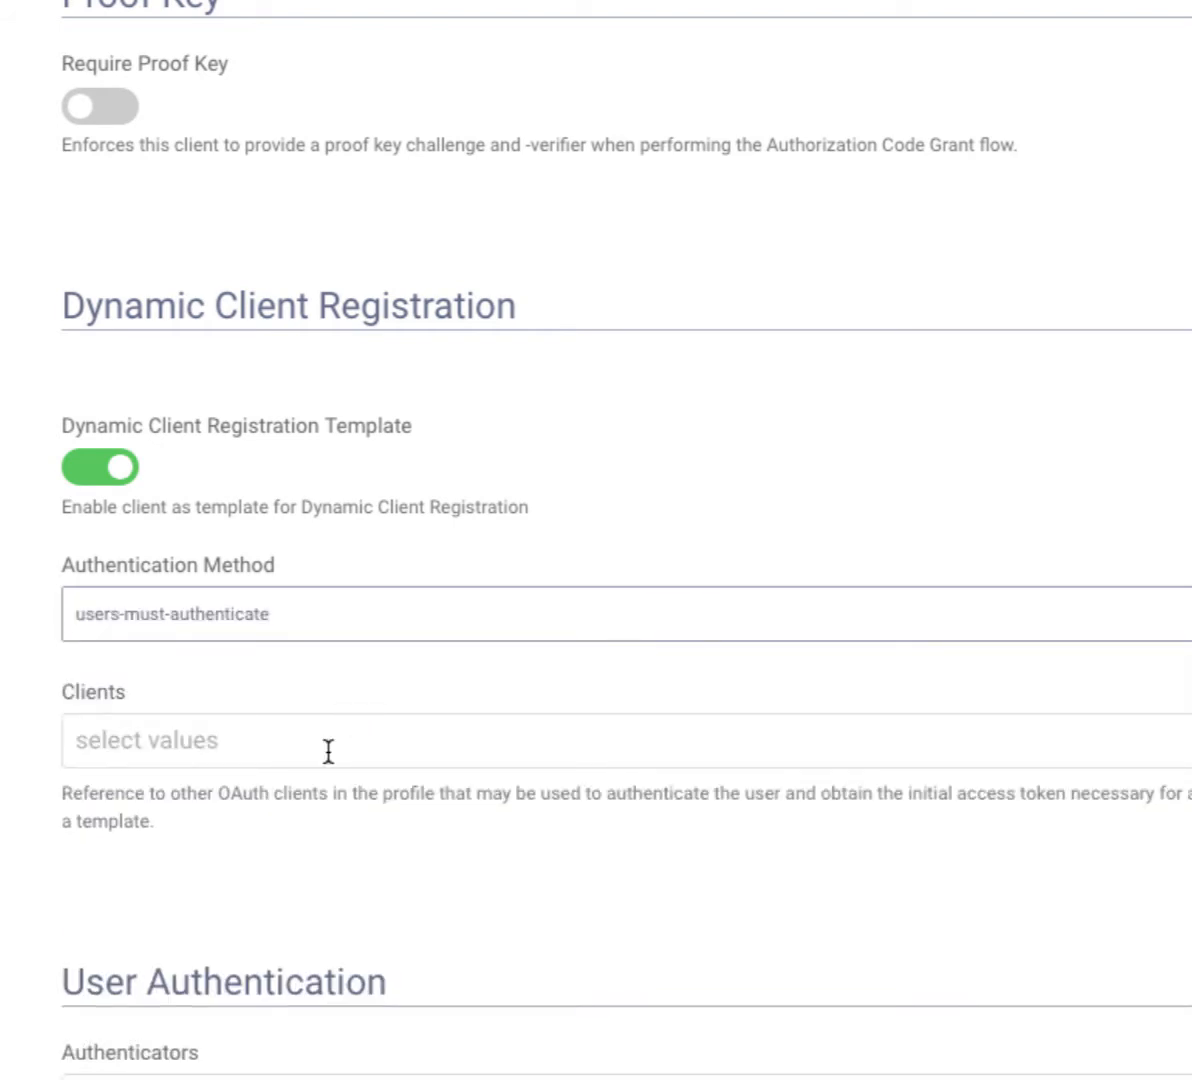
{"action": "left_click", "coordinate": [295, 742]}
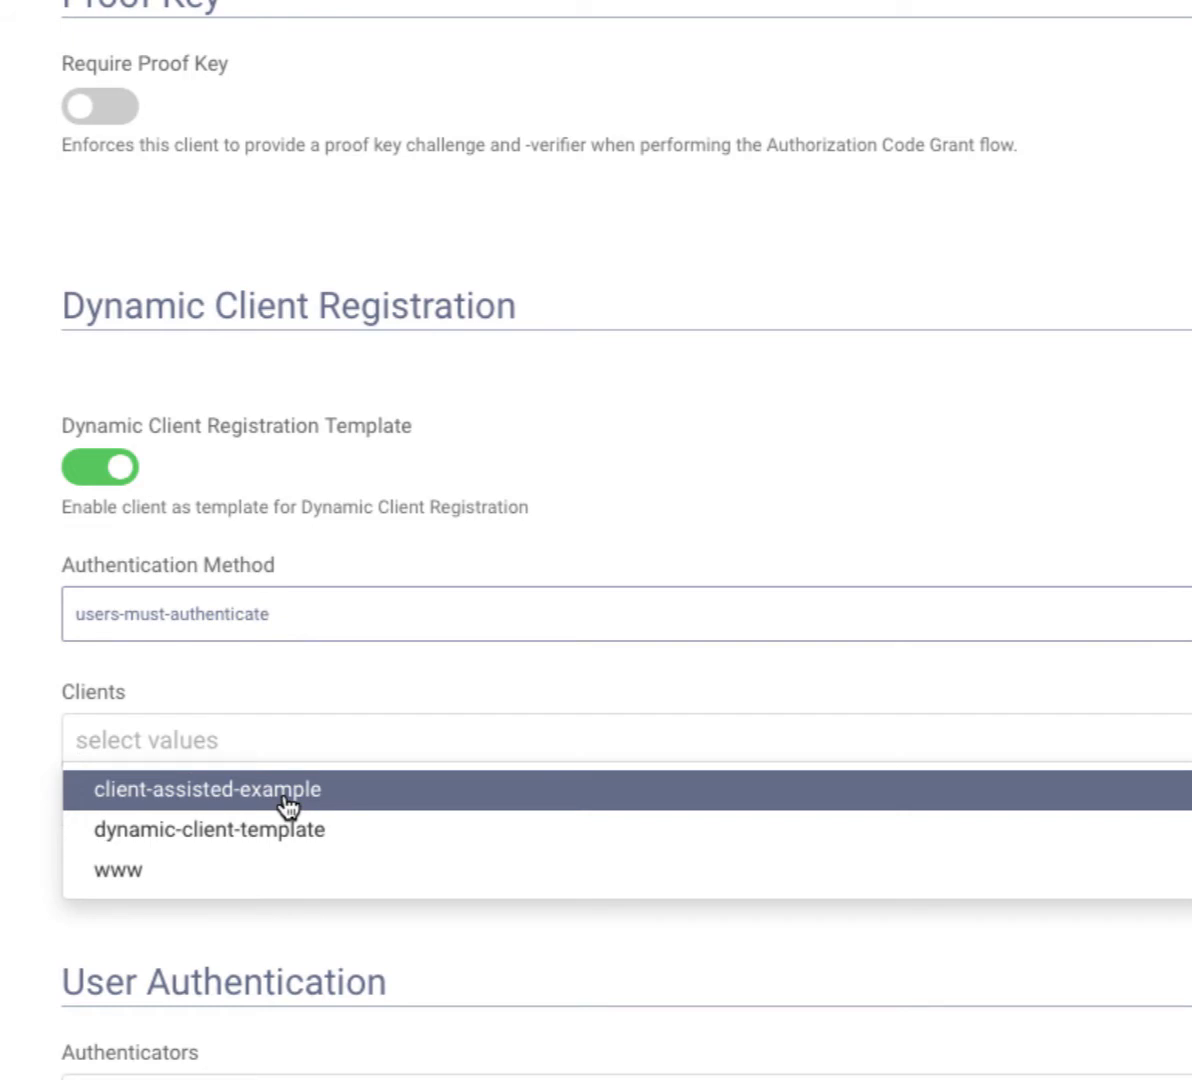
{"action": "left_click", "coordinate": [285, 797]}
{"action": "left_click", "coordinate": [290, 795]}
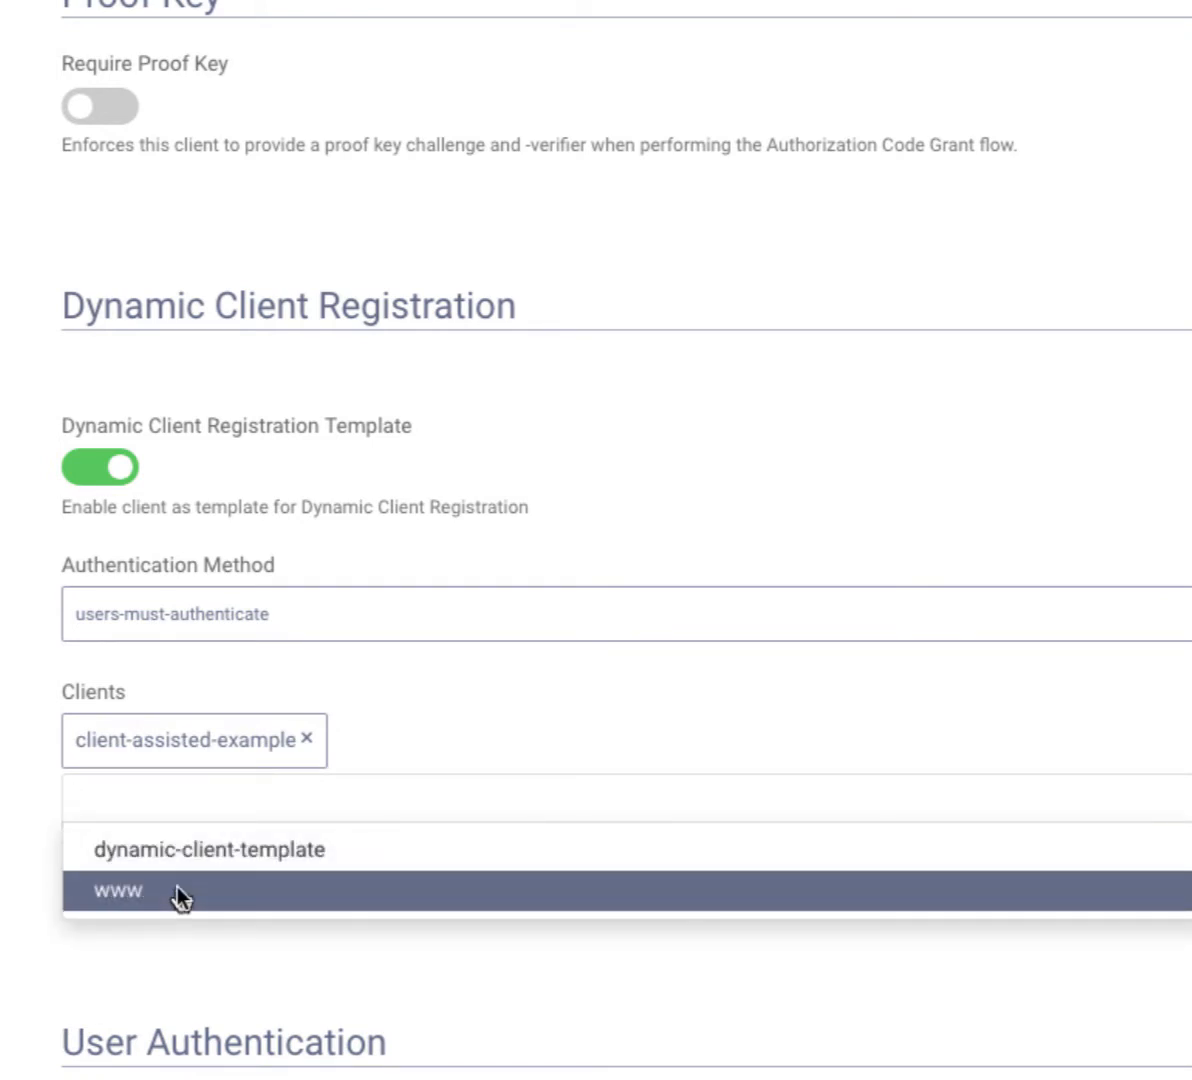
{"action": "left_click", "coordinate": [178, 893]}
{"action": "scroll", "coordinate": [475, 889], "scroll_direction": "up", "scroll_amount": 3}
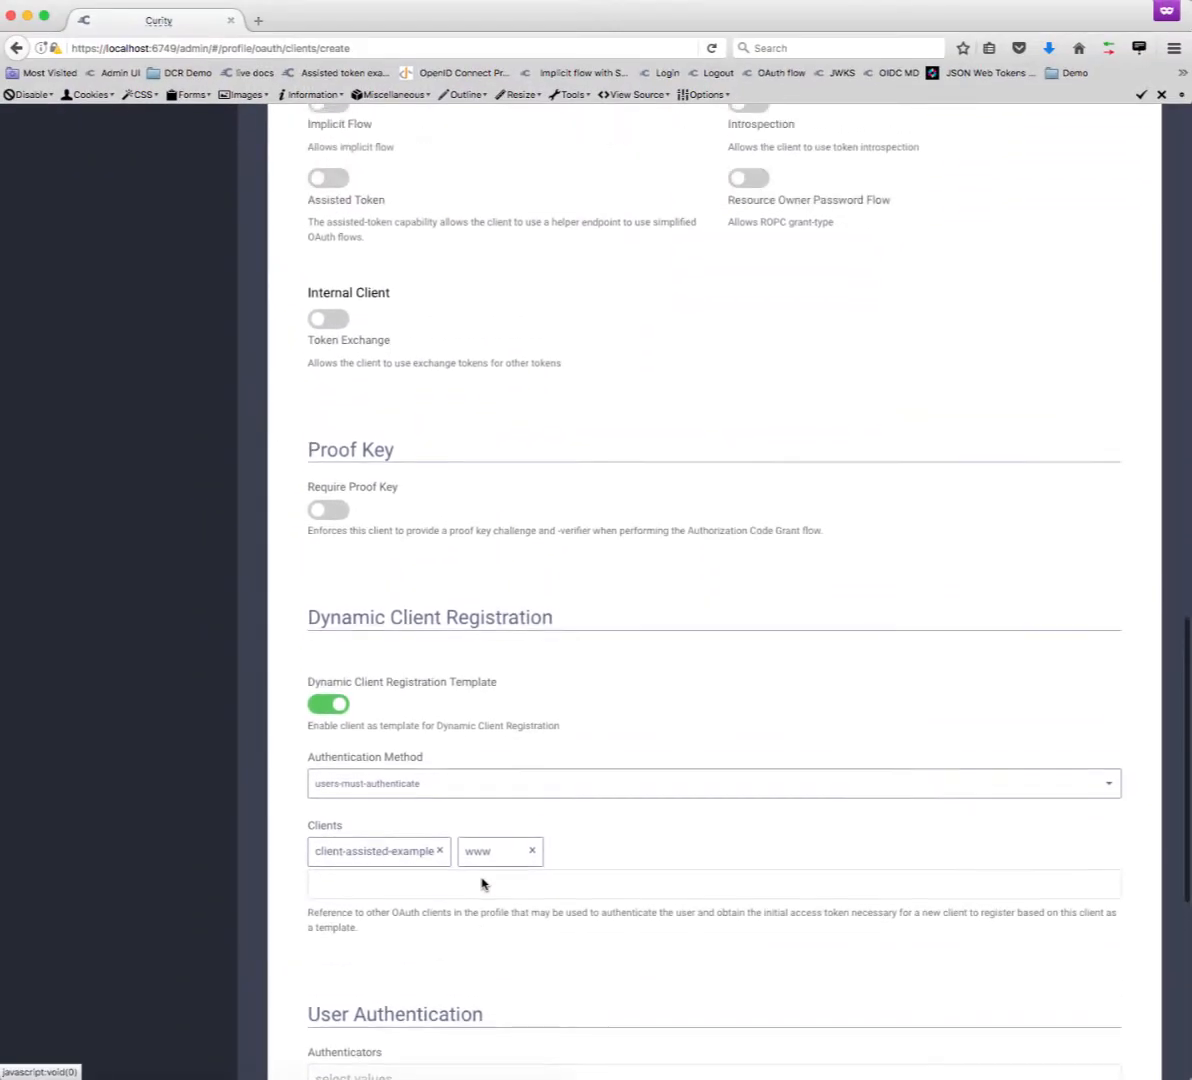
{"action": "scroll", "coordinate": [527, 585], "scroll_direction": "up", "scroll_amount": 5}
{"action": "scroll", "coordinate": [531, 601], "scroll_direction": "up", "scroll_amount": 10}
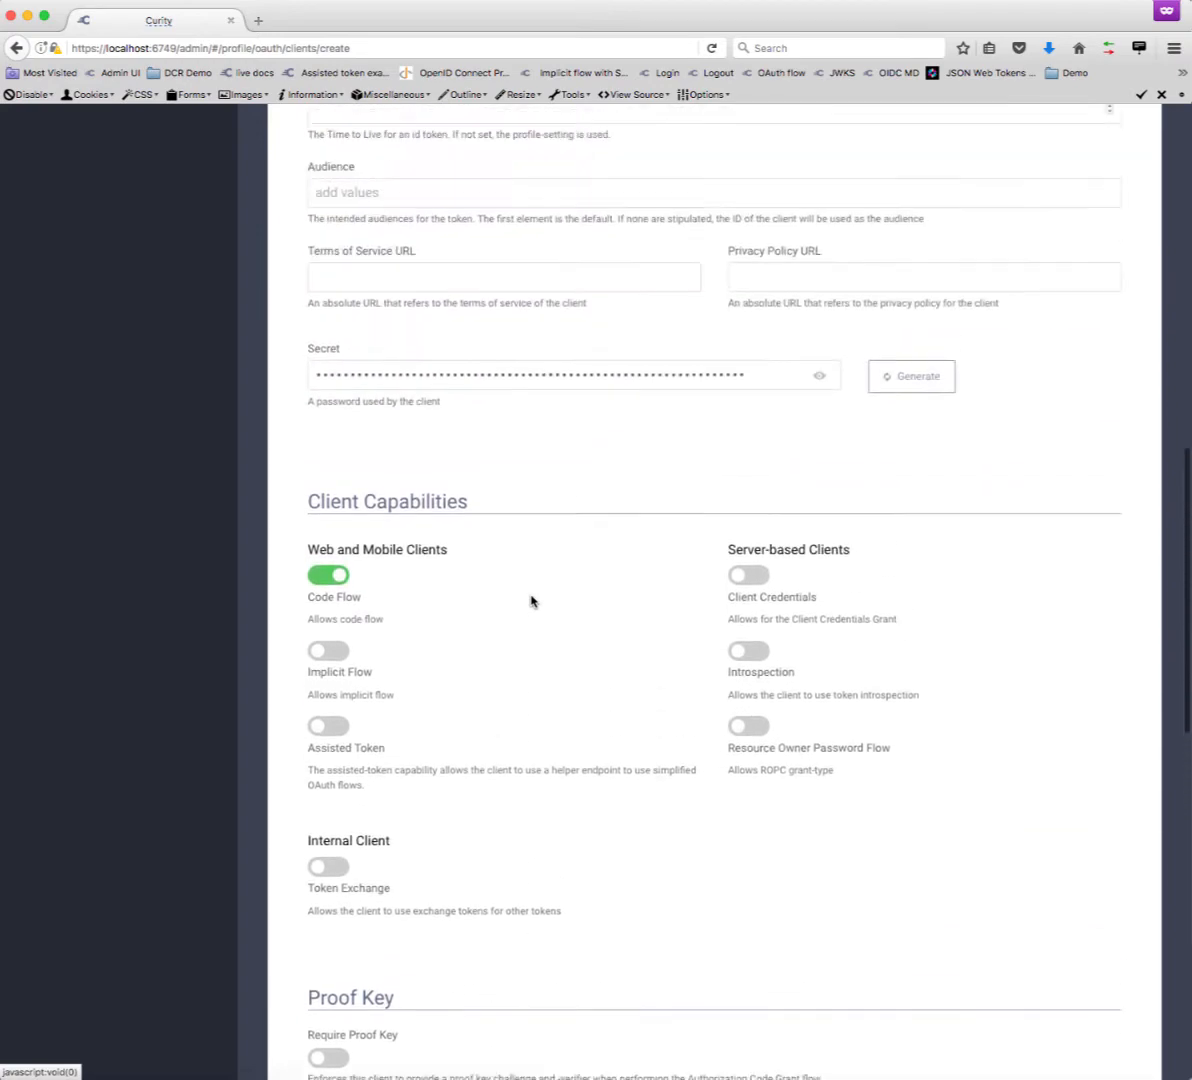
{"action": "scroll", "coordinate": [531, 596], "scroll_direction": "up", "scroll_amount": 7}
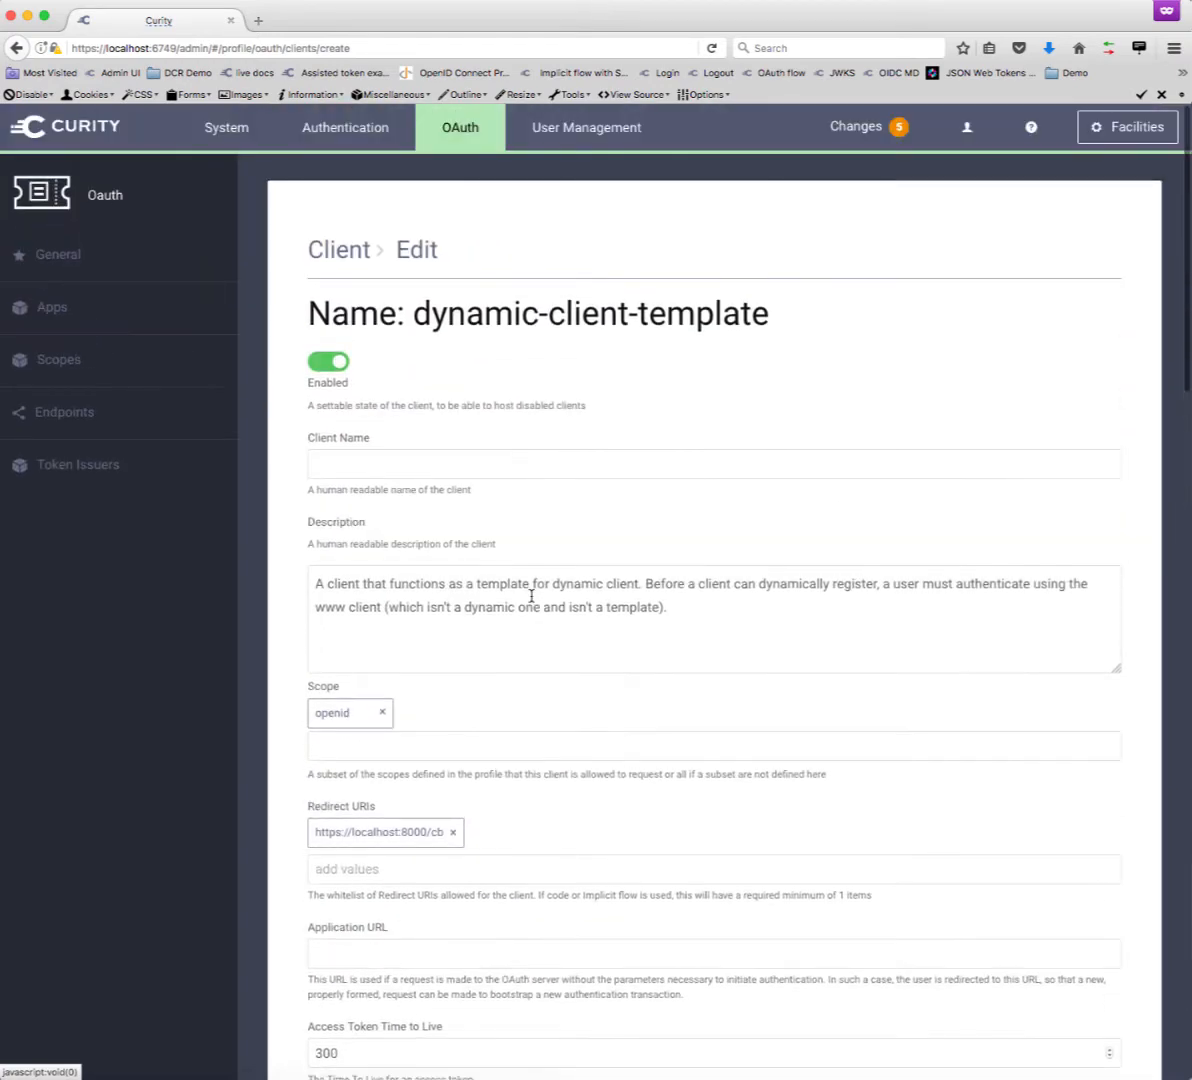
- Add a new OAuth endpoint with ID 'dynamic' and path /client-registration
{"action": "left_click", "coordinate": [128, 413]}
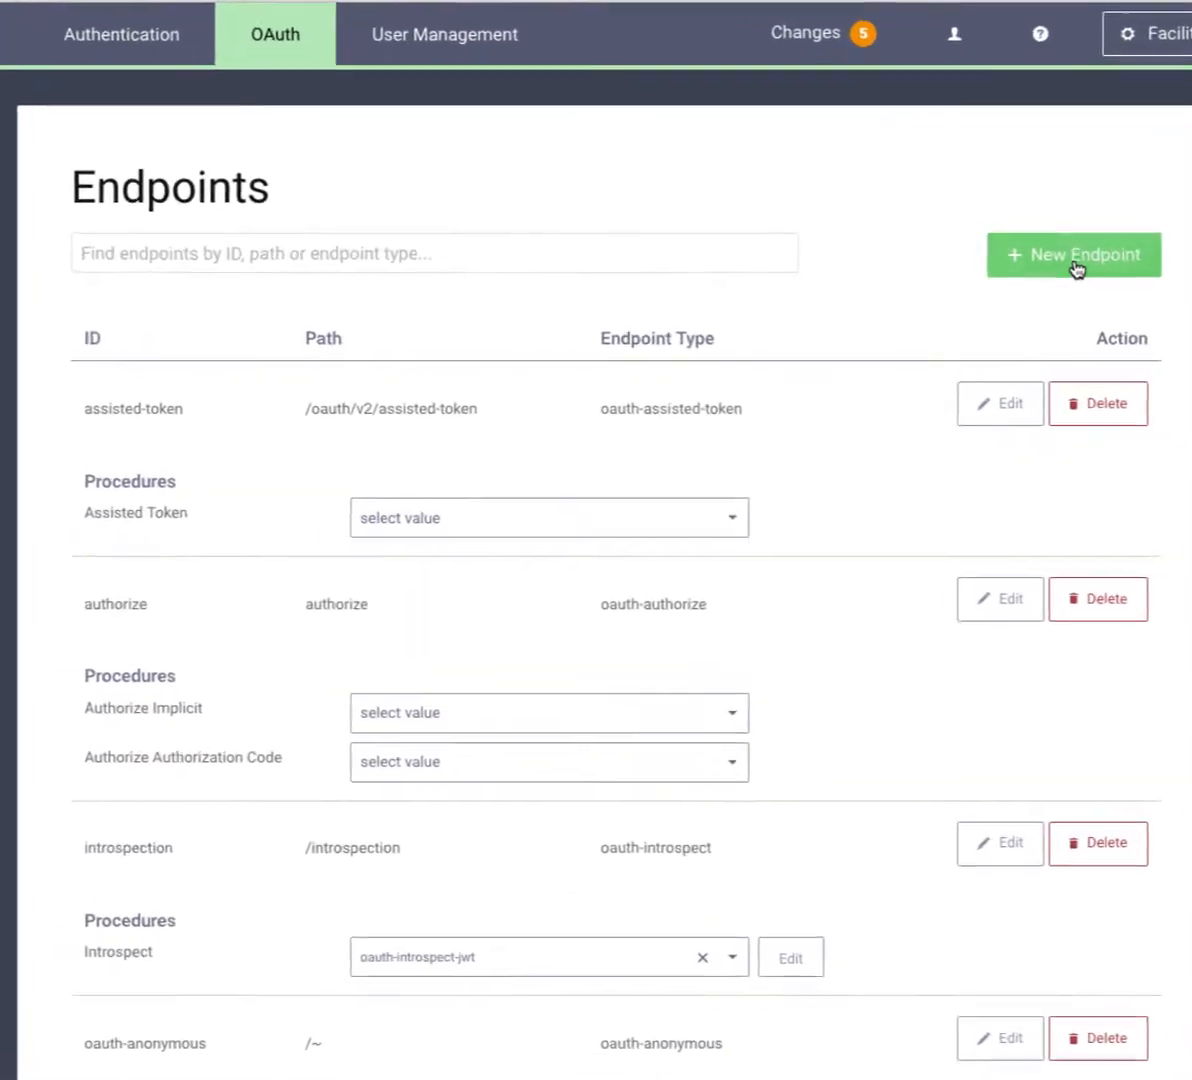
{"action": "left_click", "coordinate": [1076, 258]}
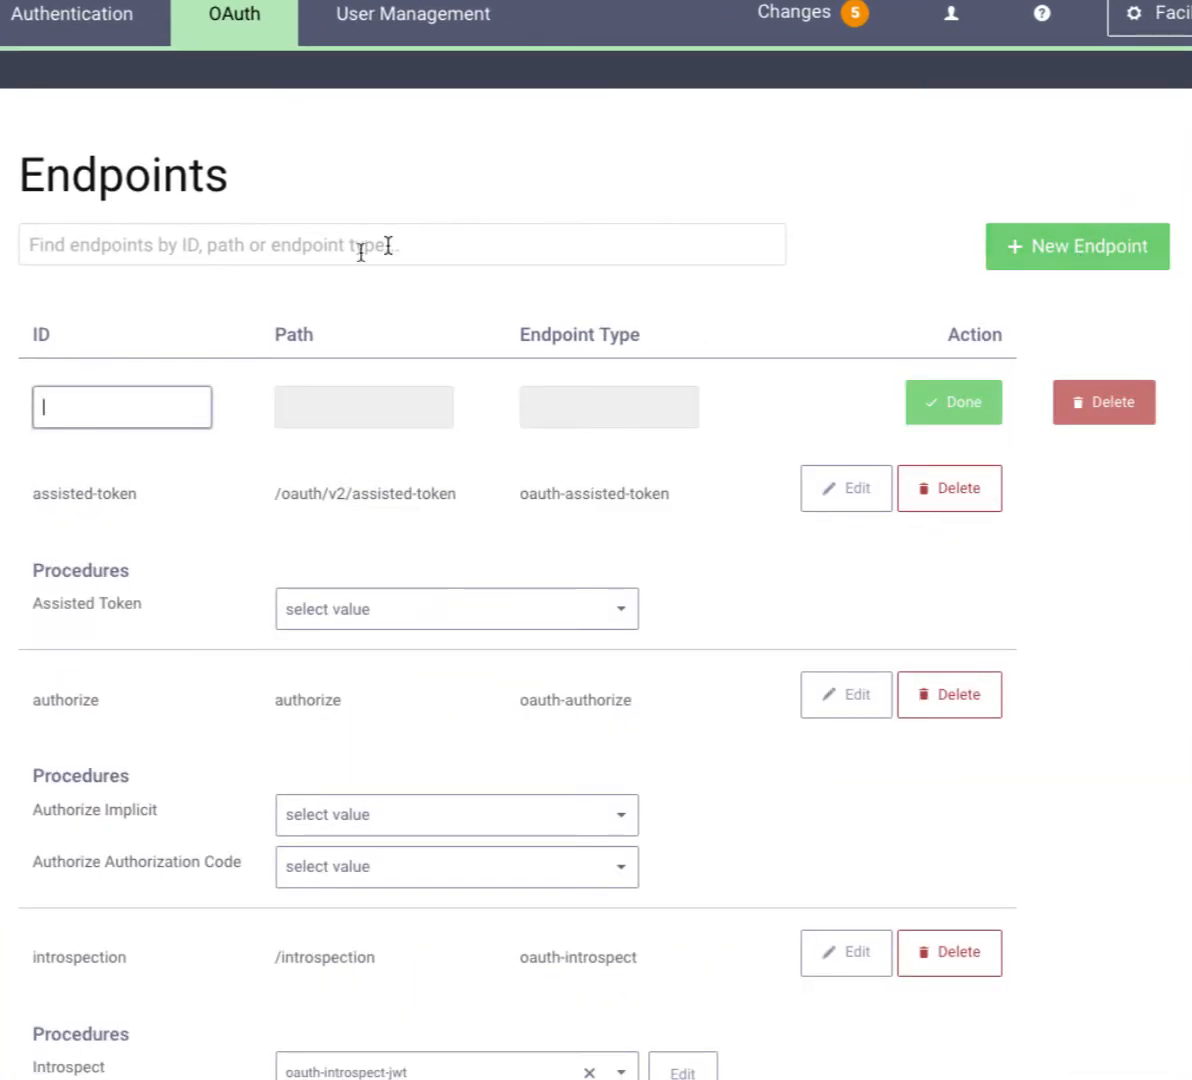
{"action": "type", "text": "dynamic"}
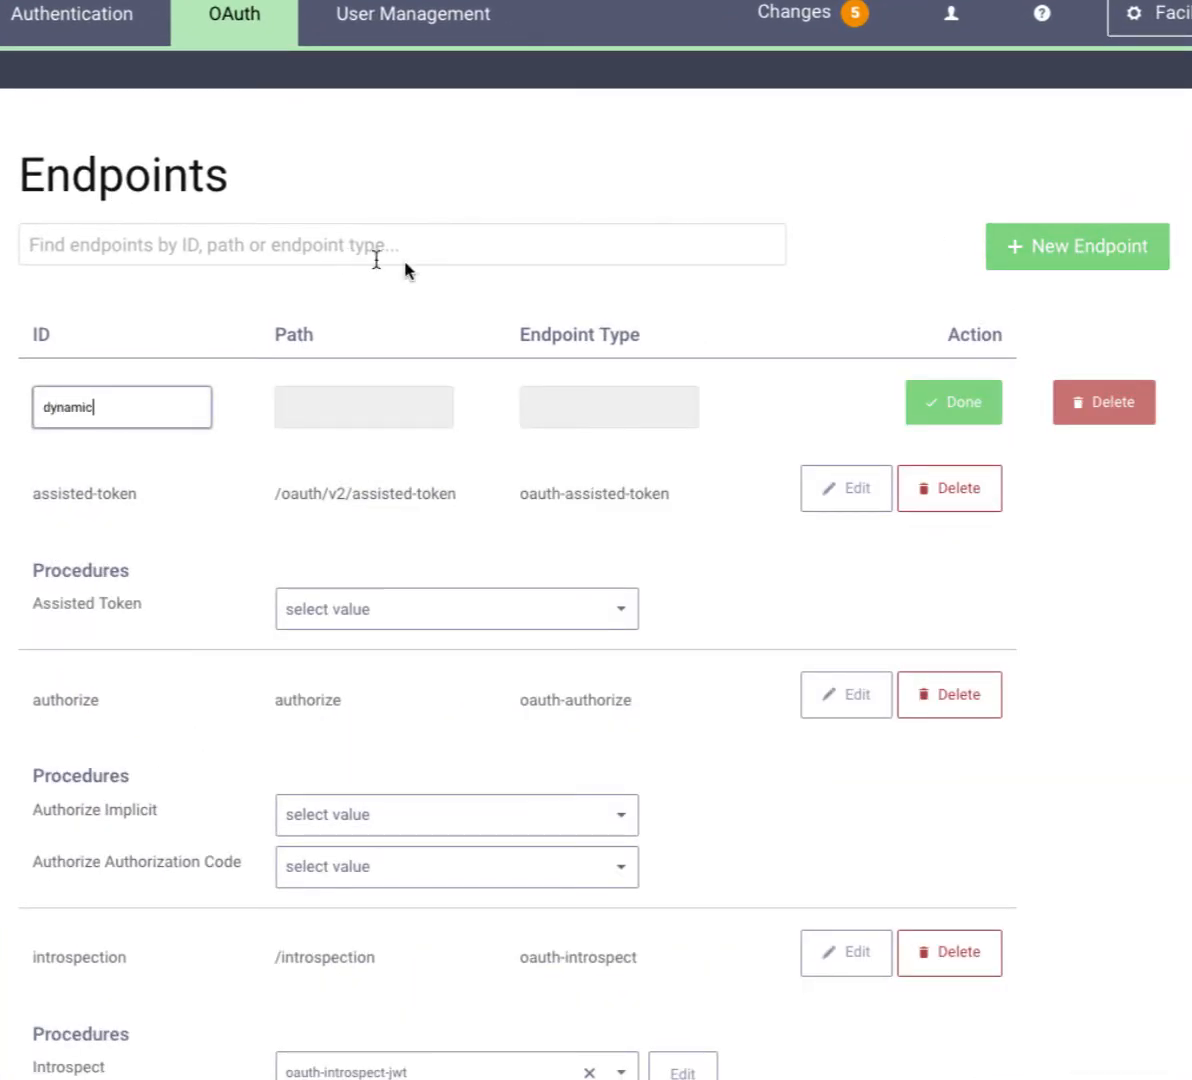
{"action": "left_click", "coordinate": [962, 410]}
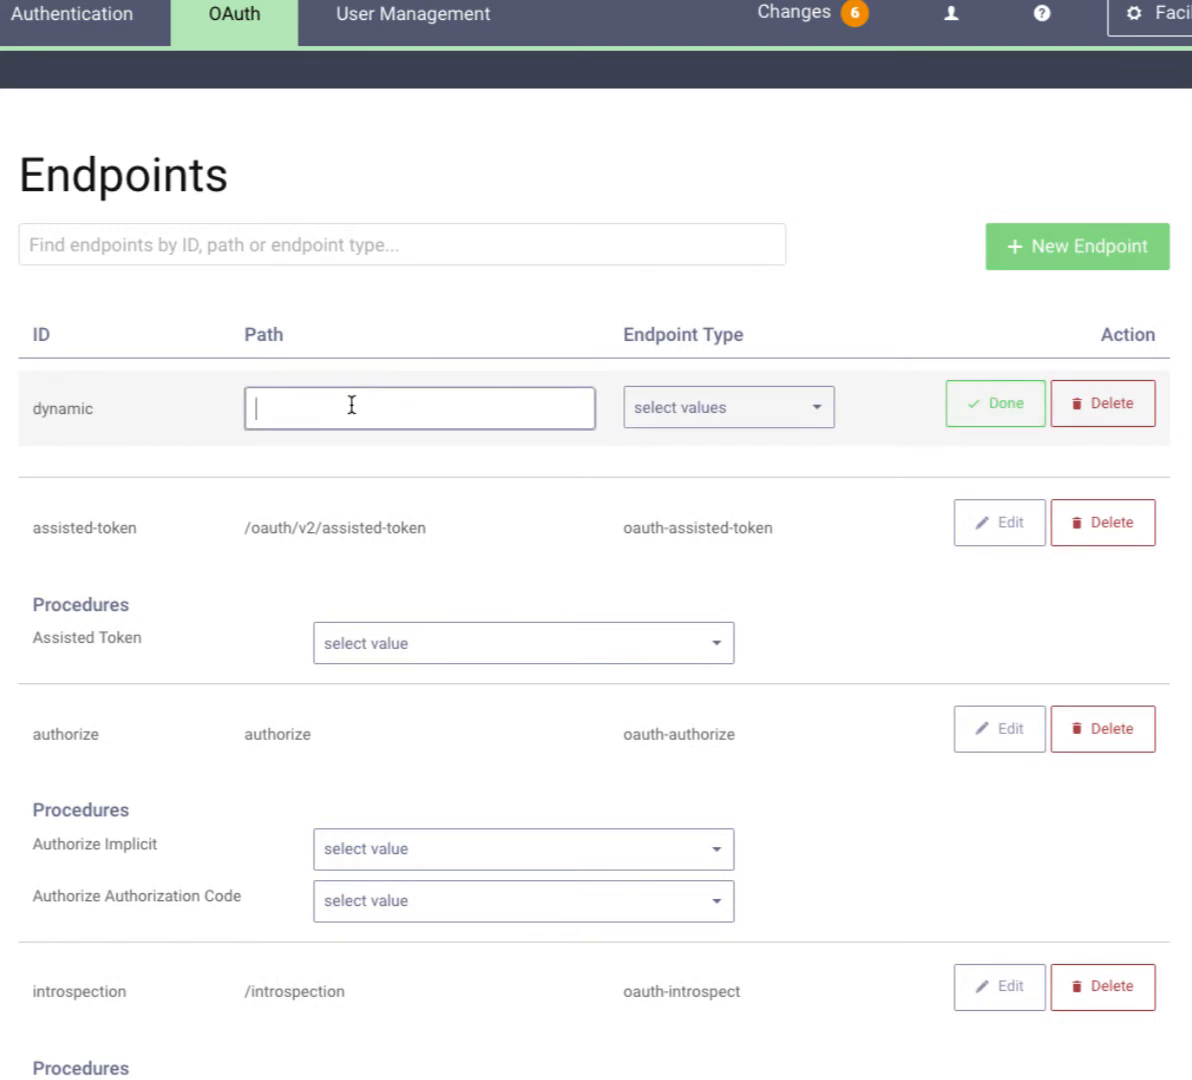
{"action": "type", "text": "client-registration"}
{"action": "key", "text": "Home"}
{"action": "type", "text": "/"}
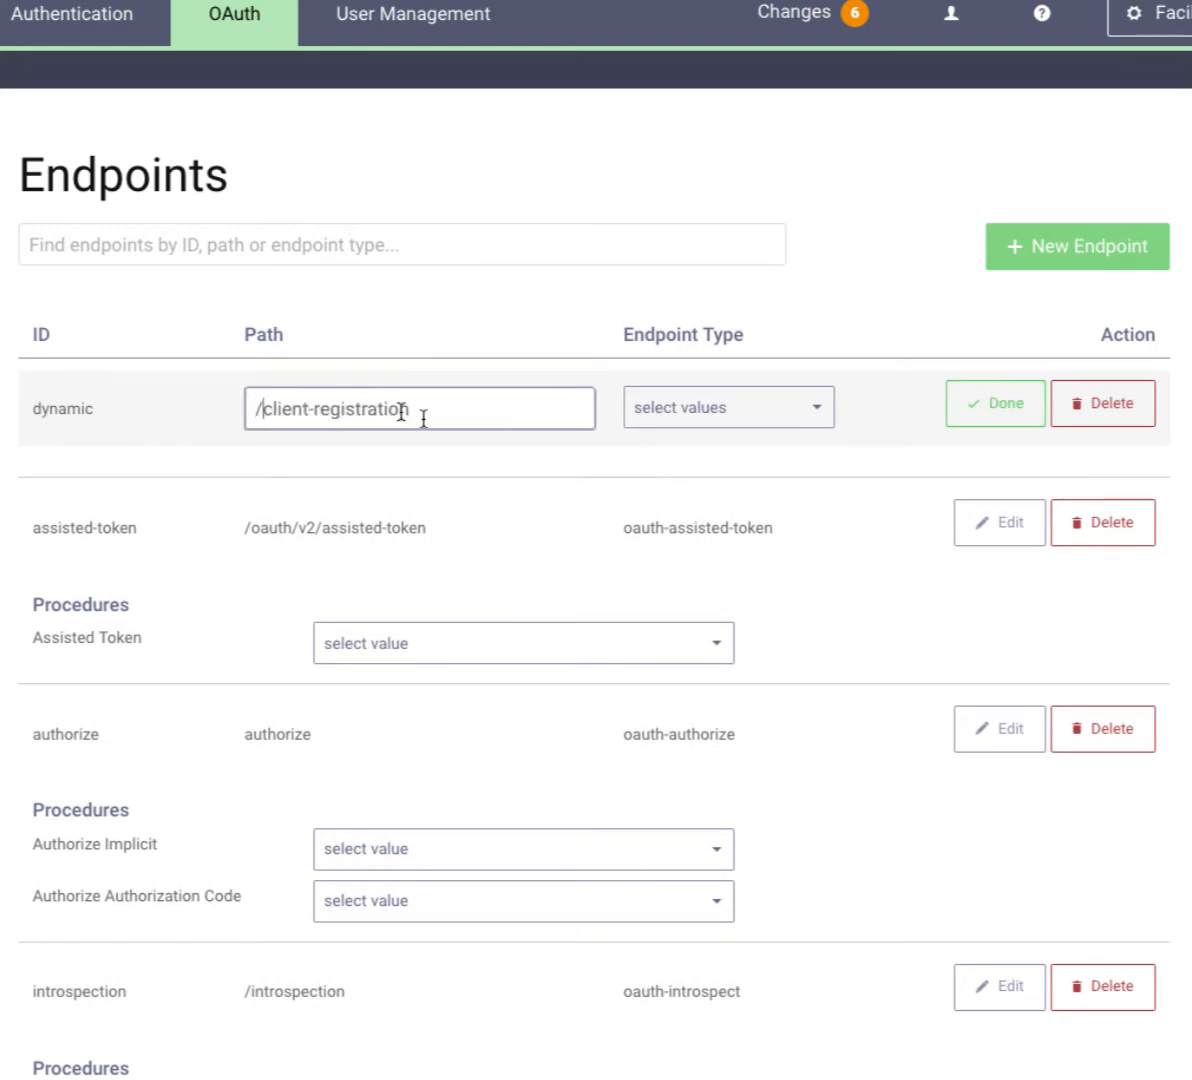
- Give the endpoint type oauth-dynamic-client-registration and save it
{"action": "left_click", "coordinate": [764, 404]}
{"action": "type", "text": "dyn"}
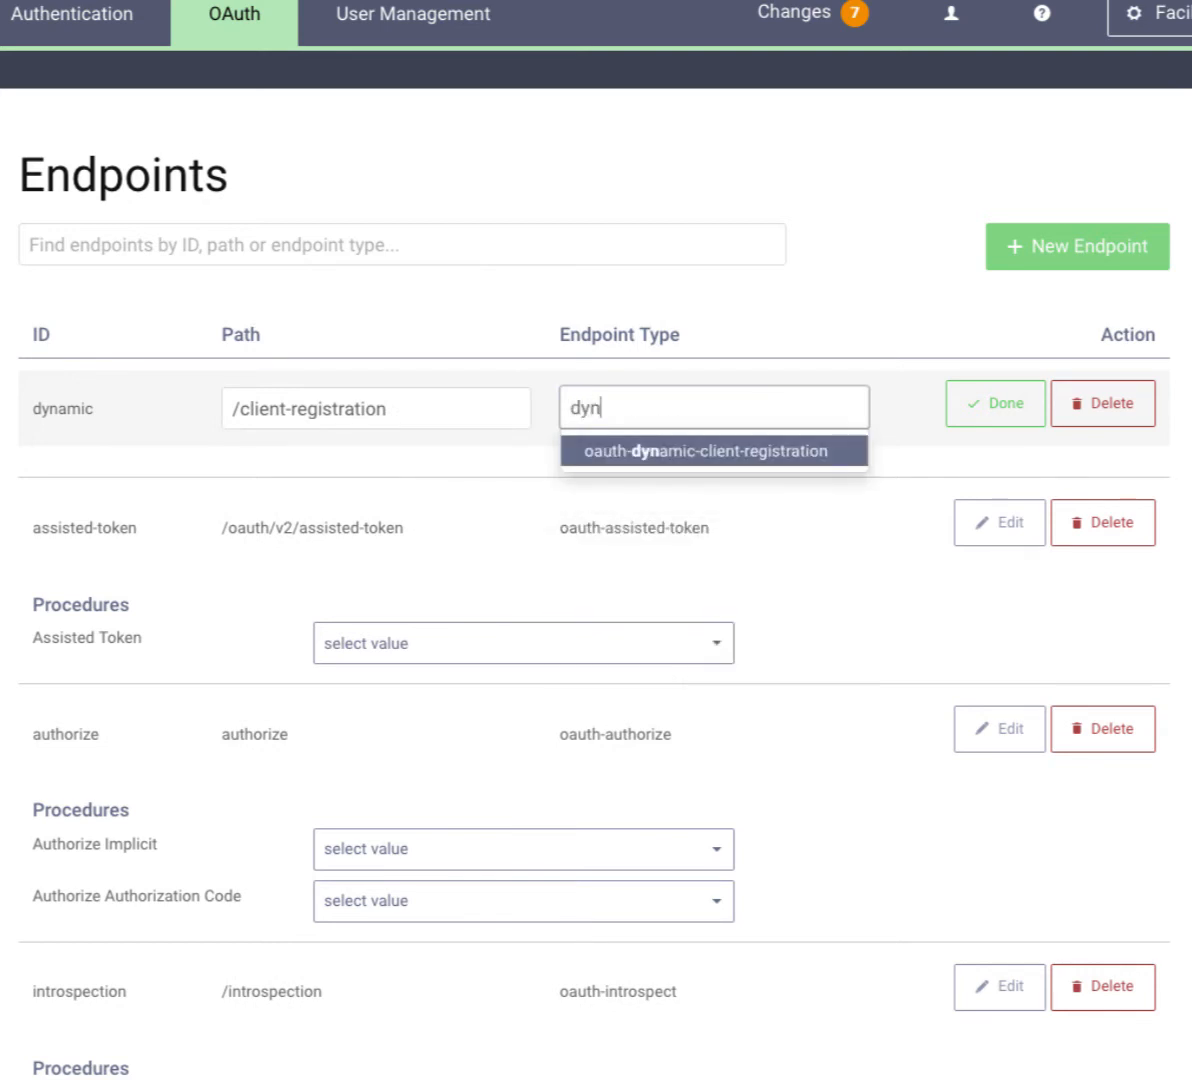
{"action": "left_click", "coordinate": [808, 453]}
{"action": "left_click", "coordinate": [995, 403]}
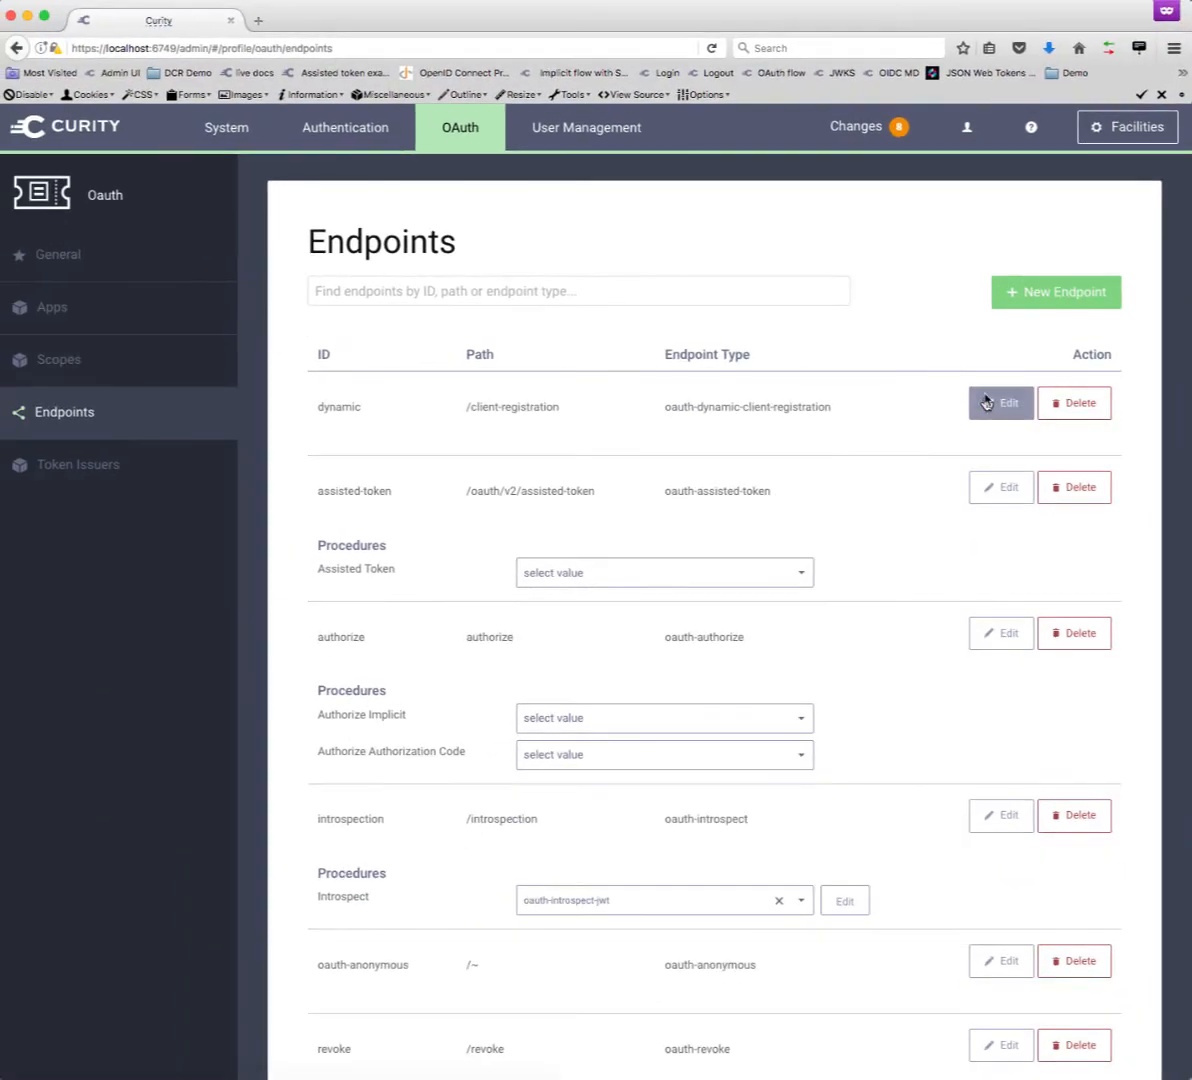
{"action": "left_click", "coordinate": [209, 131]}
- Add the 'dynamic' endpoint to the Admin server deployment
{"action": "left_click", "coordinate": [130, 333]}
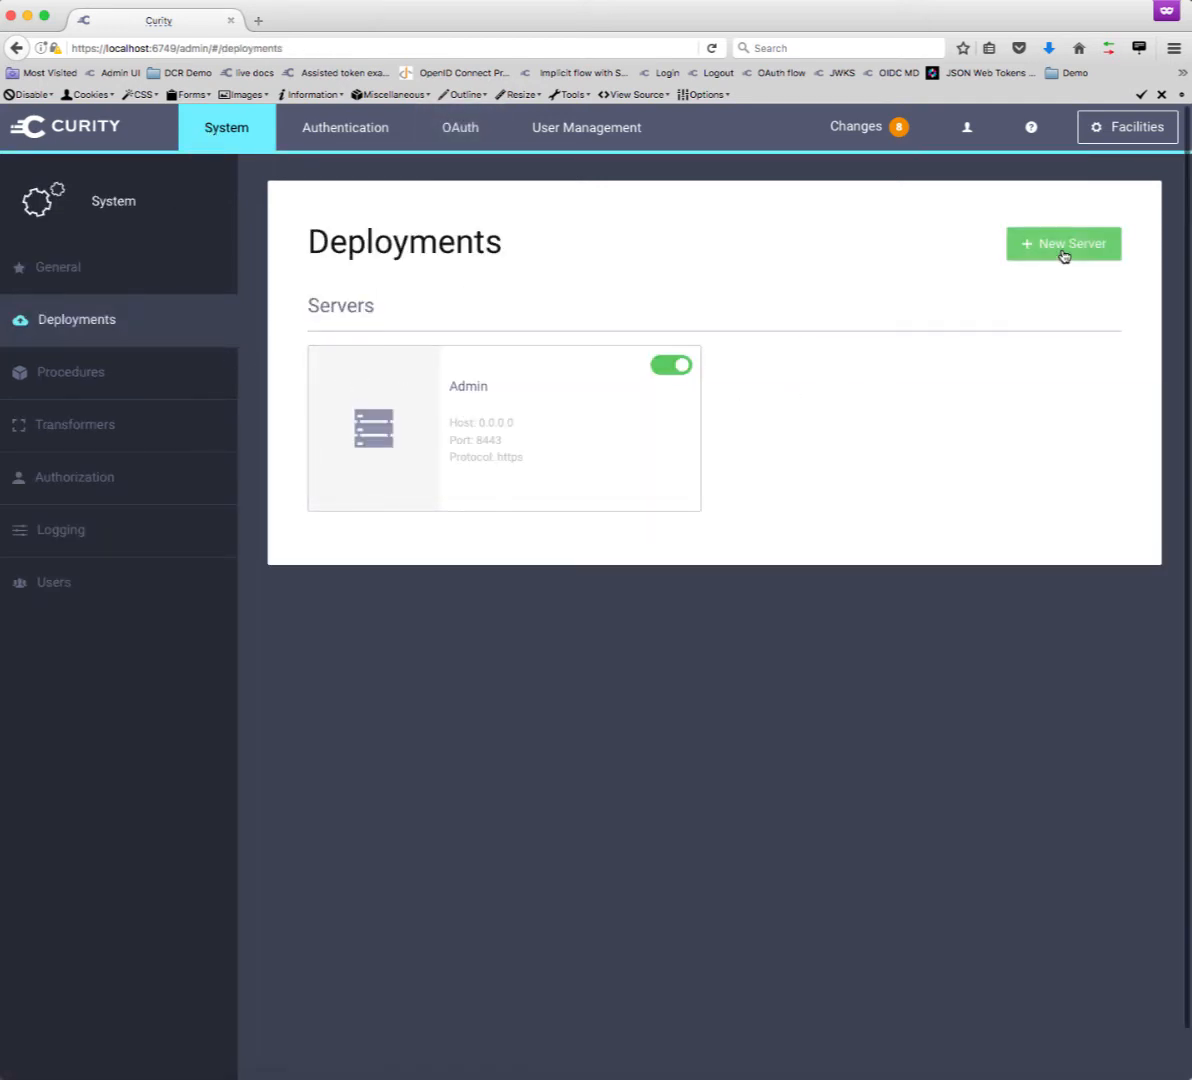
{"action": "left_click", "coordinate": [460, 389]}
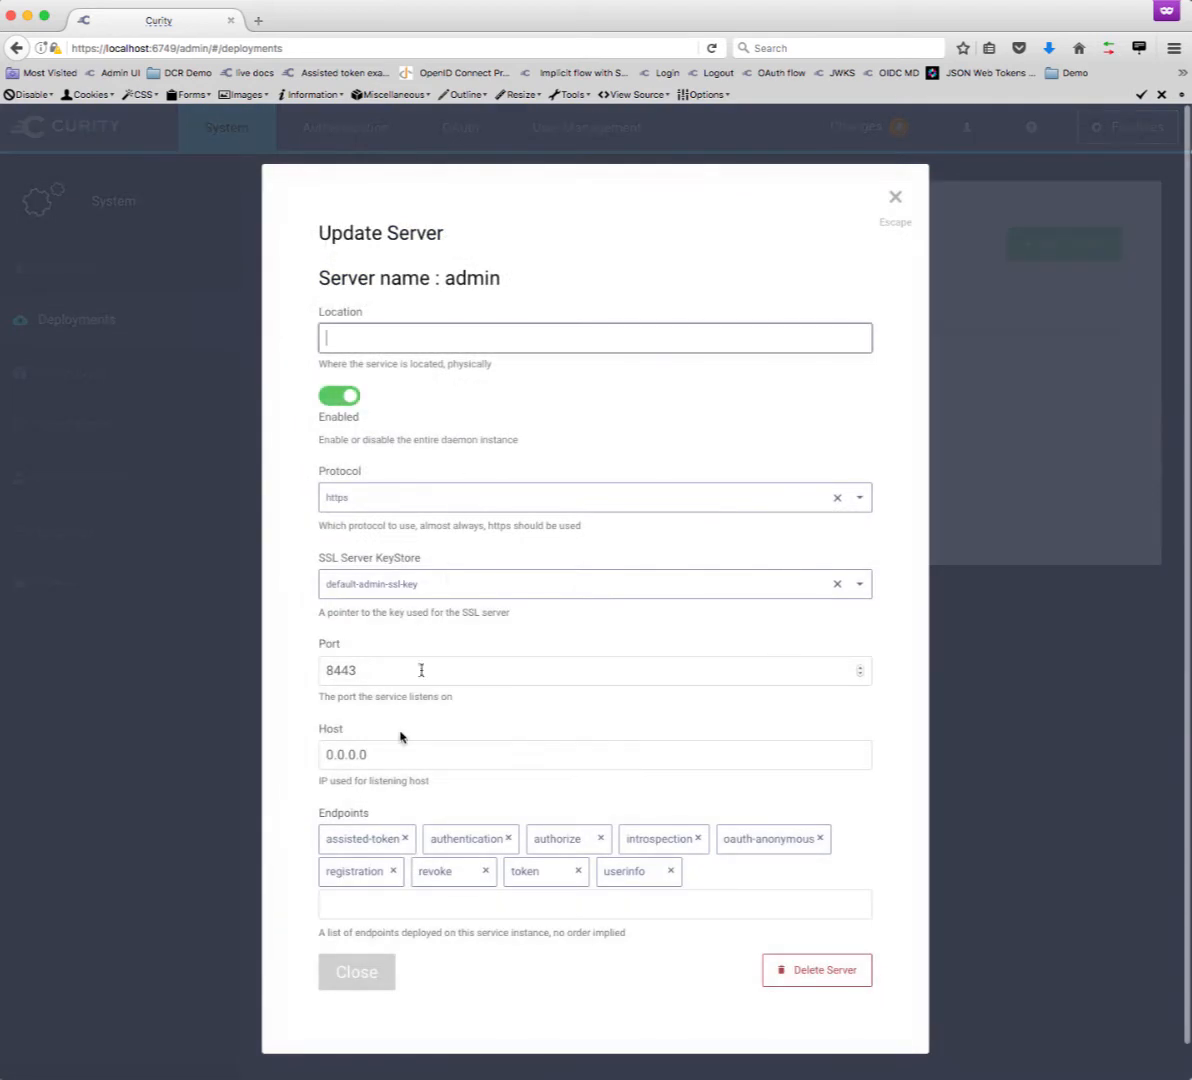
{"action": "left_click", "coordinate": [390, 904]}
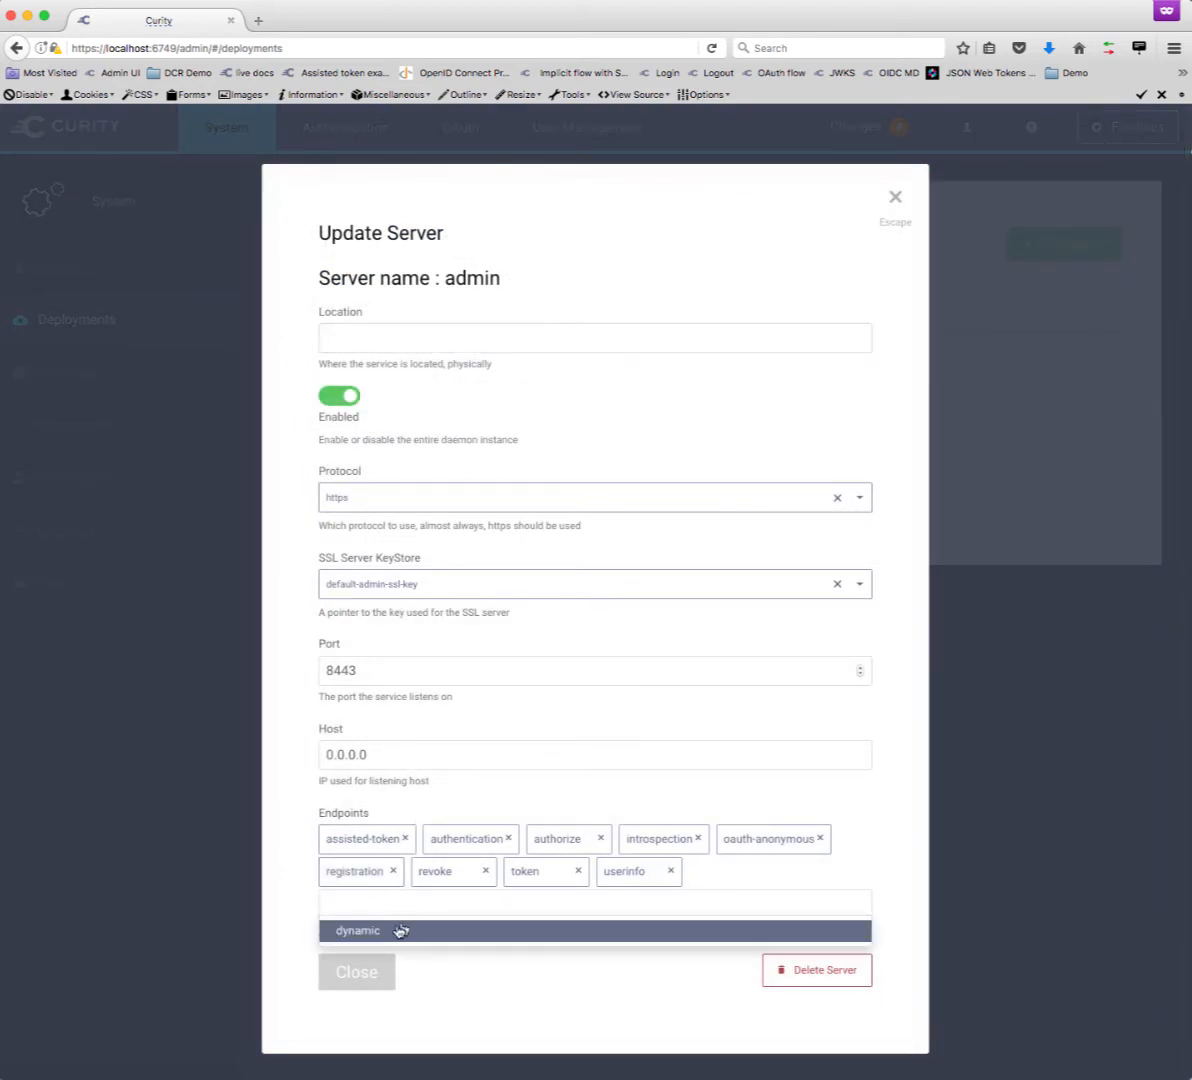
{"action": "left_click", "coordinate": [400, 930]}
{"action": "left_click", "coordinate": [372, 970]}
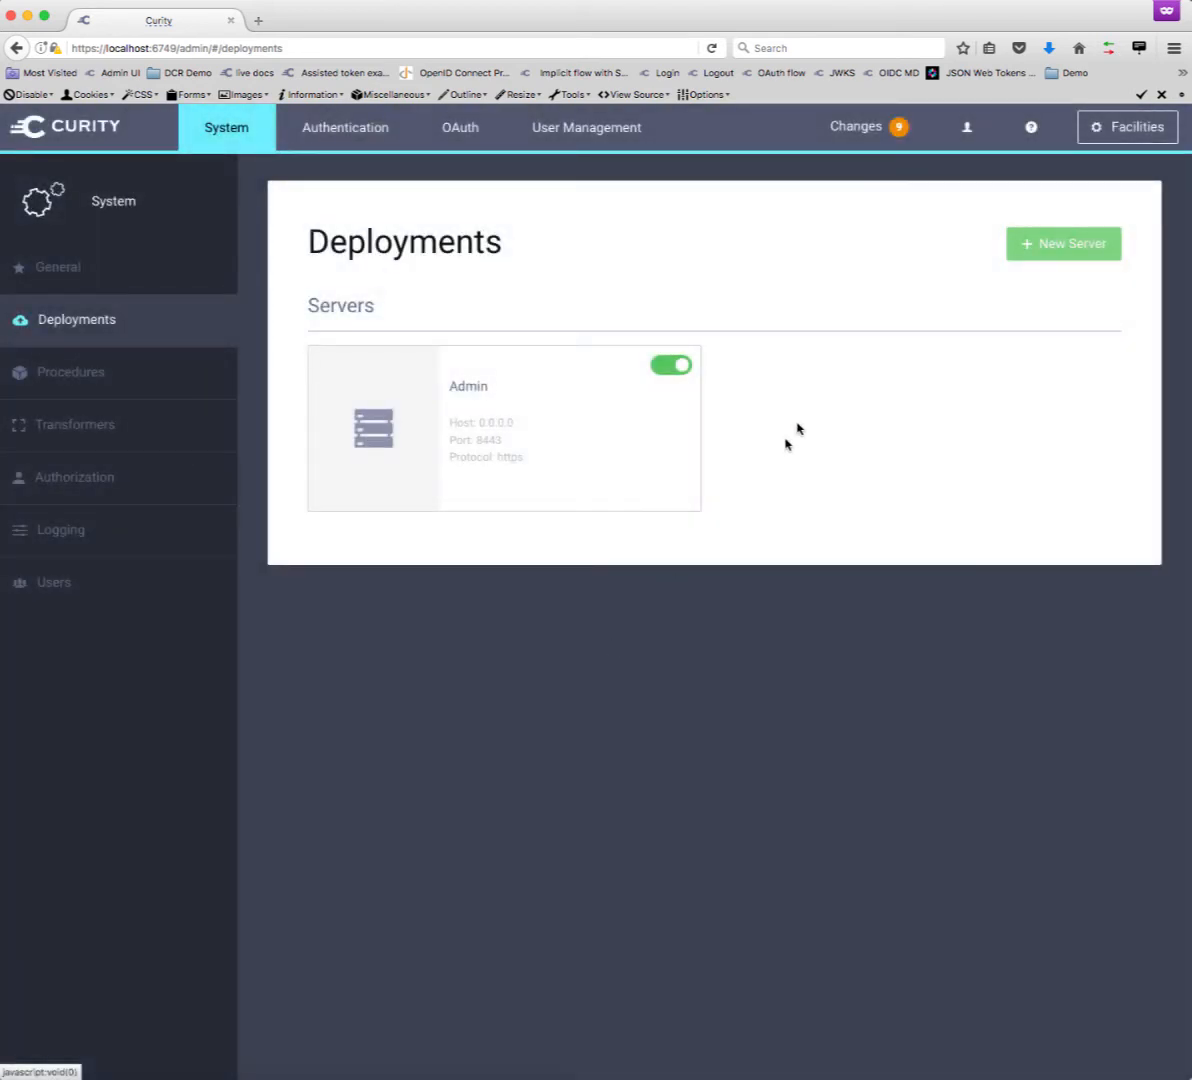
- Validate the pending configuration changes, then commit and deploy them
{"action": "left_click", "coordinate": [812, 127]}
{"action": "left_click", "coordinate": [825, 167]}
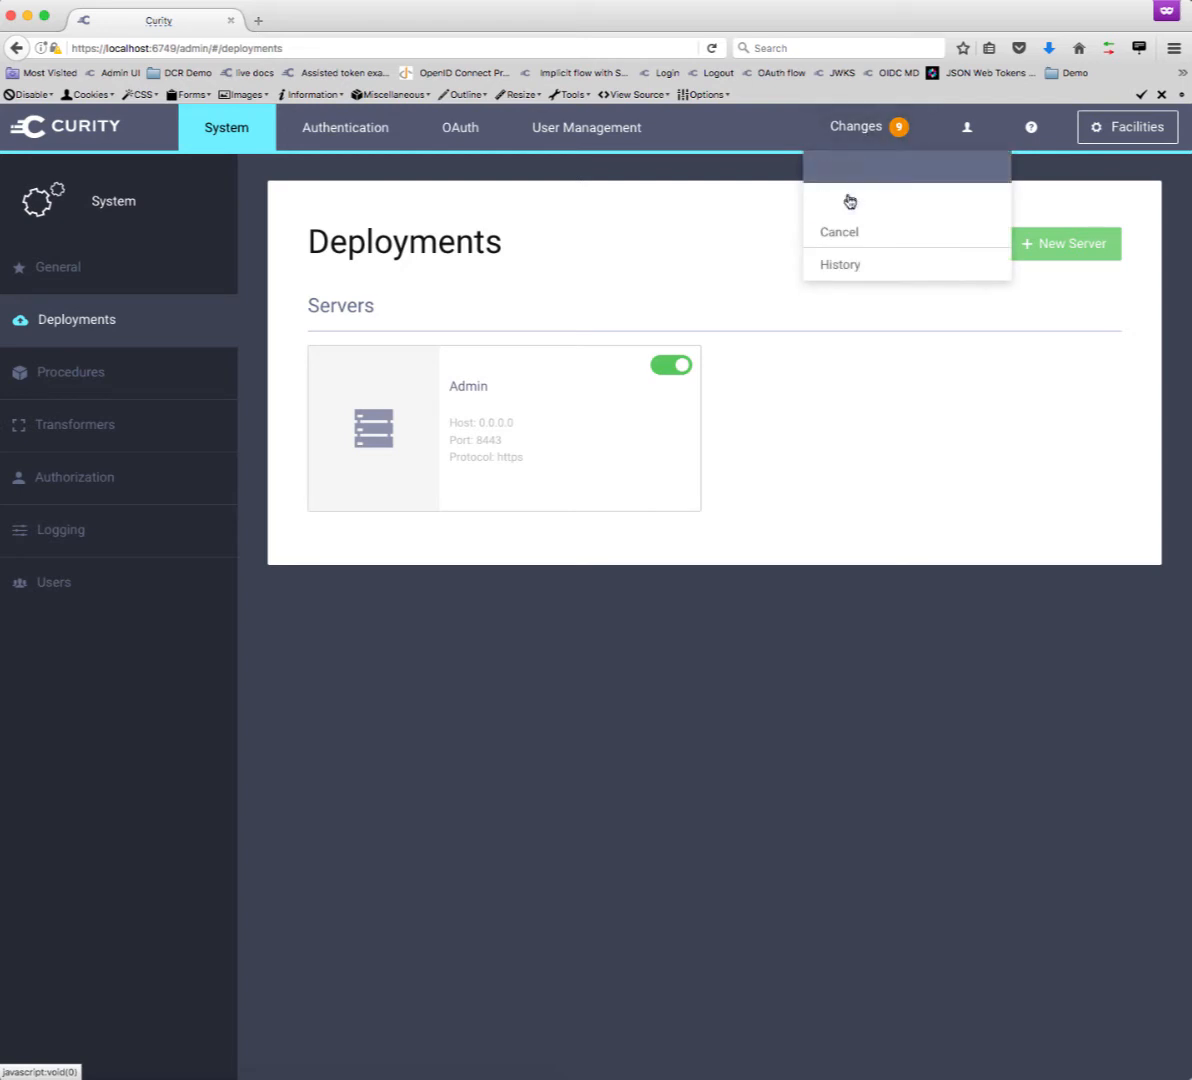
{"action": "left_click", "coordinate": [850, 200]}
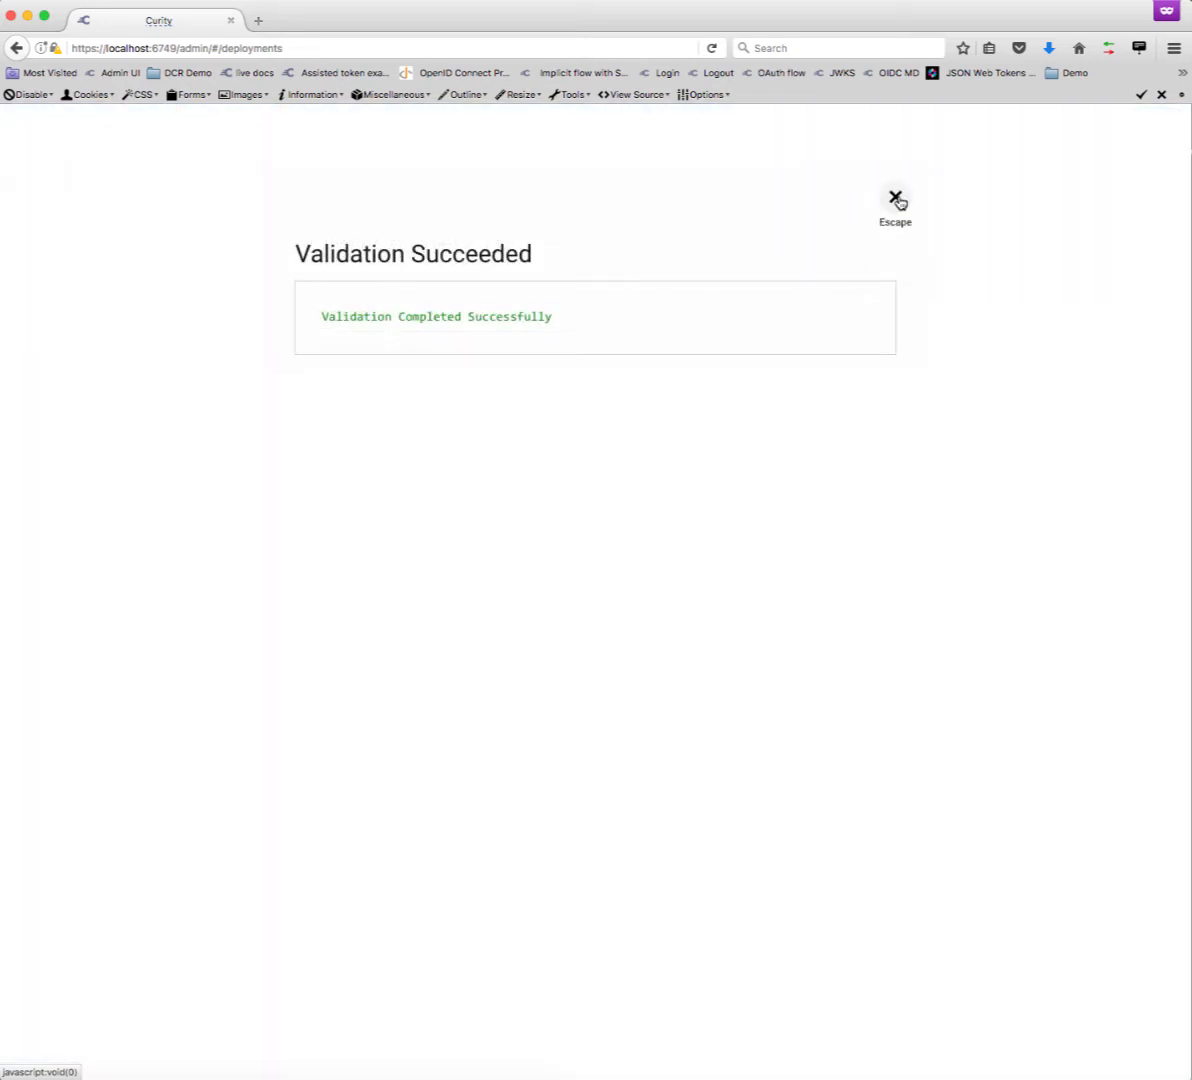
{"action": "left_click", "coordinate": [896, 198]}
{"action": "left_click", "coordinate": [884, 140]}
{"action": "left_click", "coordinate": [876, 168]}
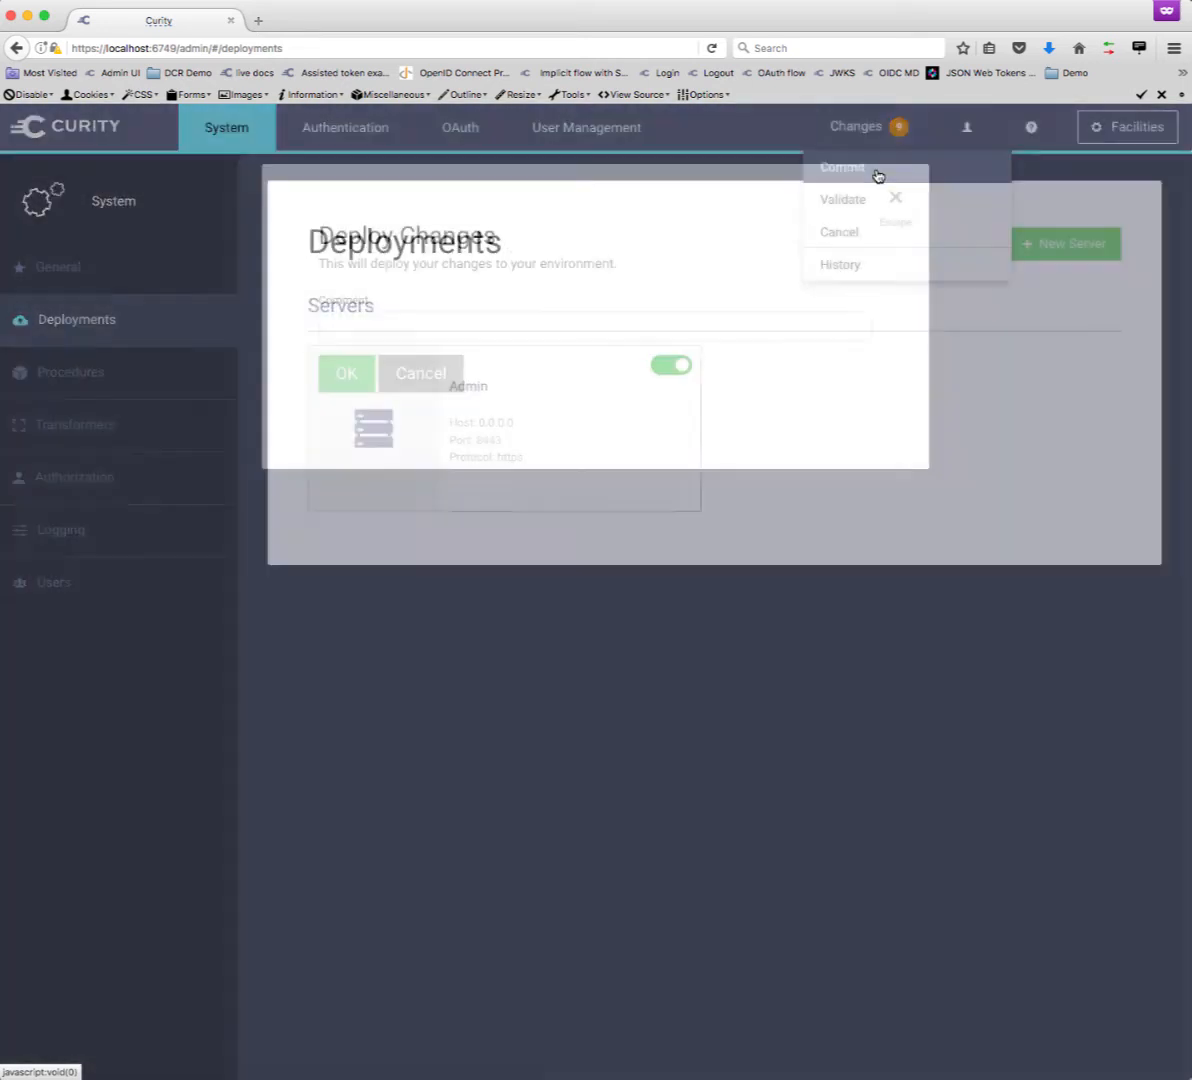
{"action": "left_click", "coordinate": [340, 380]}
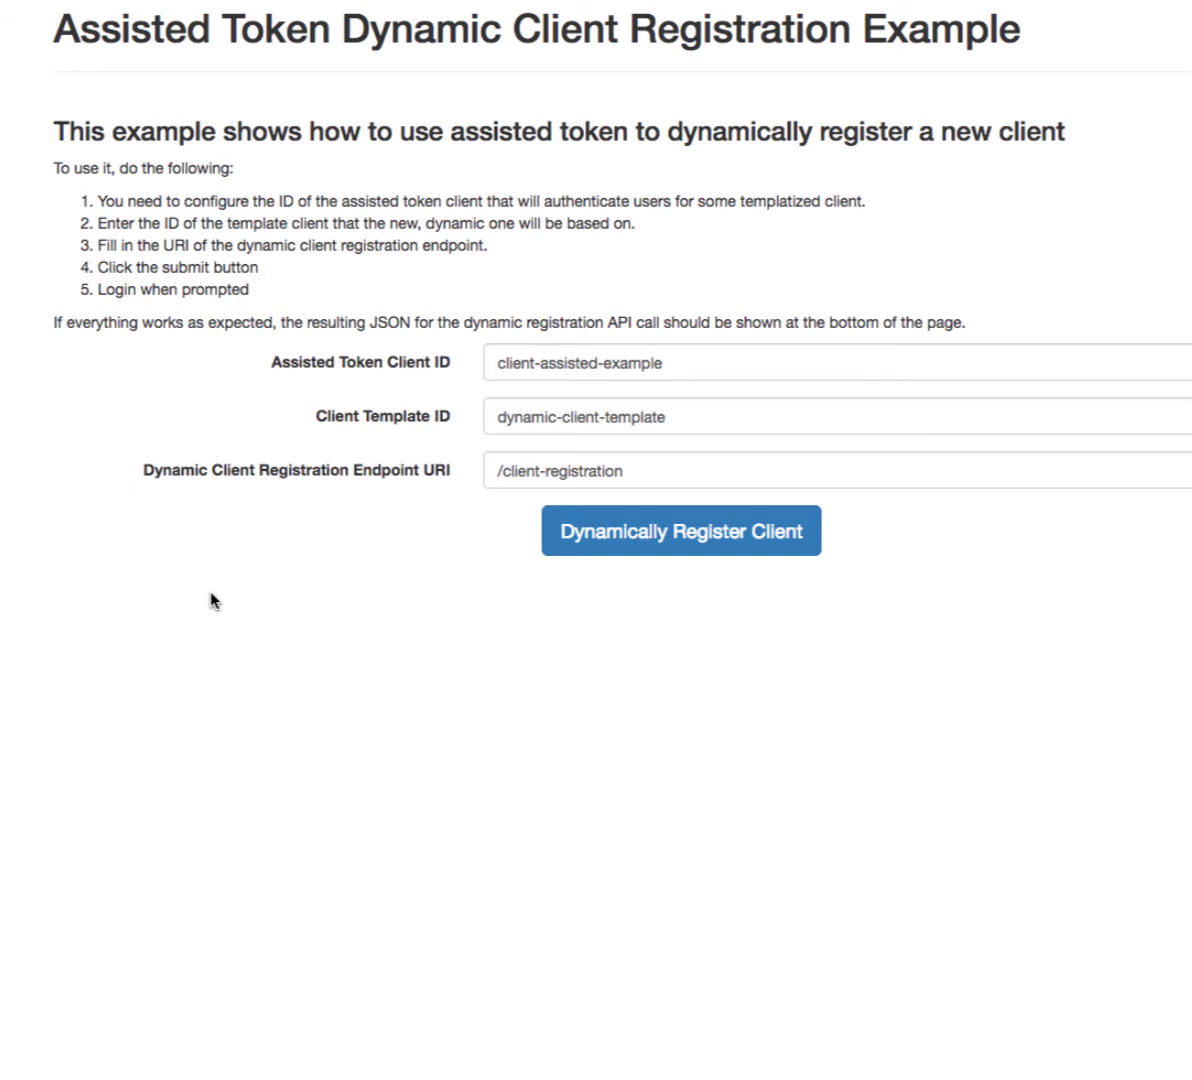
- Submit Dynamically Register Client using client-assisted-example, dynamic-client-template and /client-registration
{"action": "left_click", "coordinate": [619, 552]}
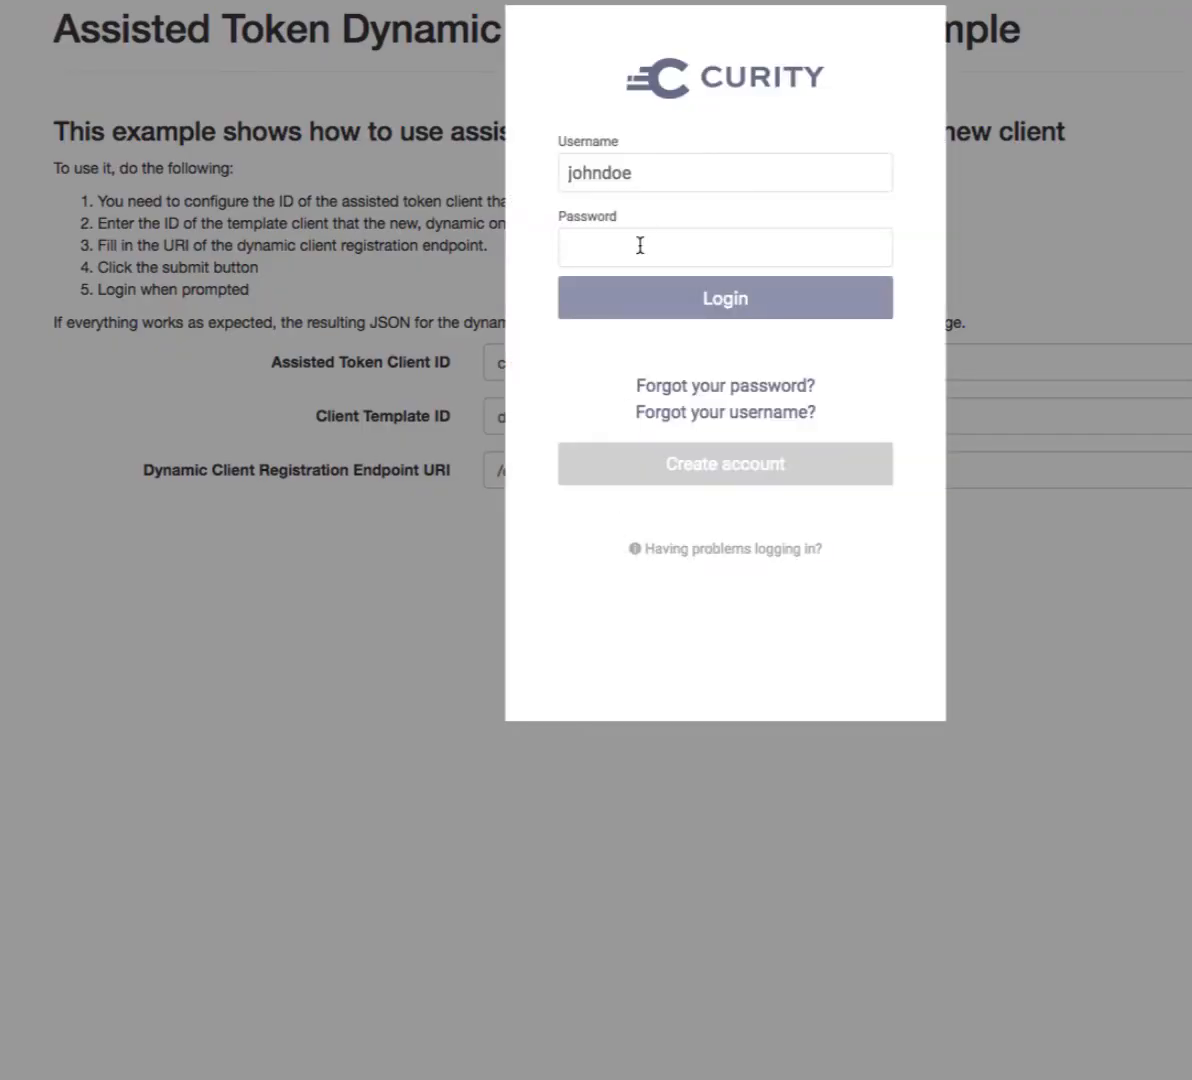
- Log in to Curity with the saved user's autofilled credentials
{"action": "left_click", "coordinate": [639, 250]}
{"action": "left_click", "coordinate": [631, 281]}
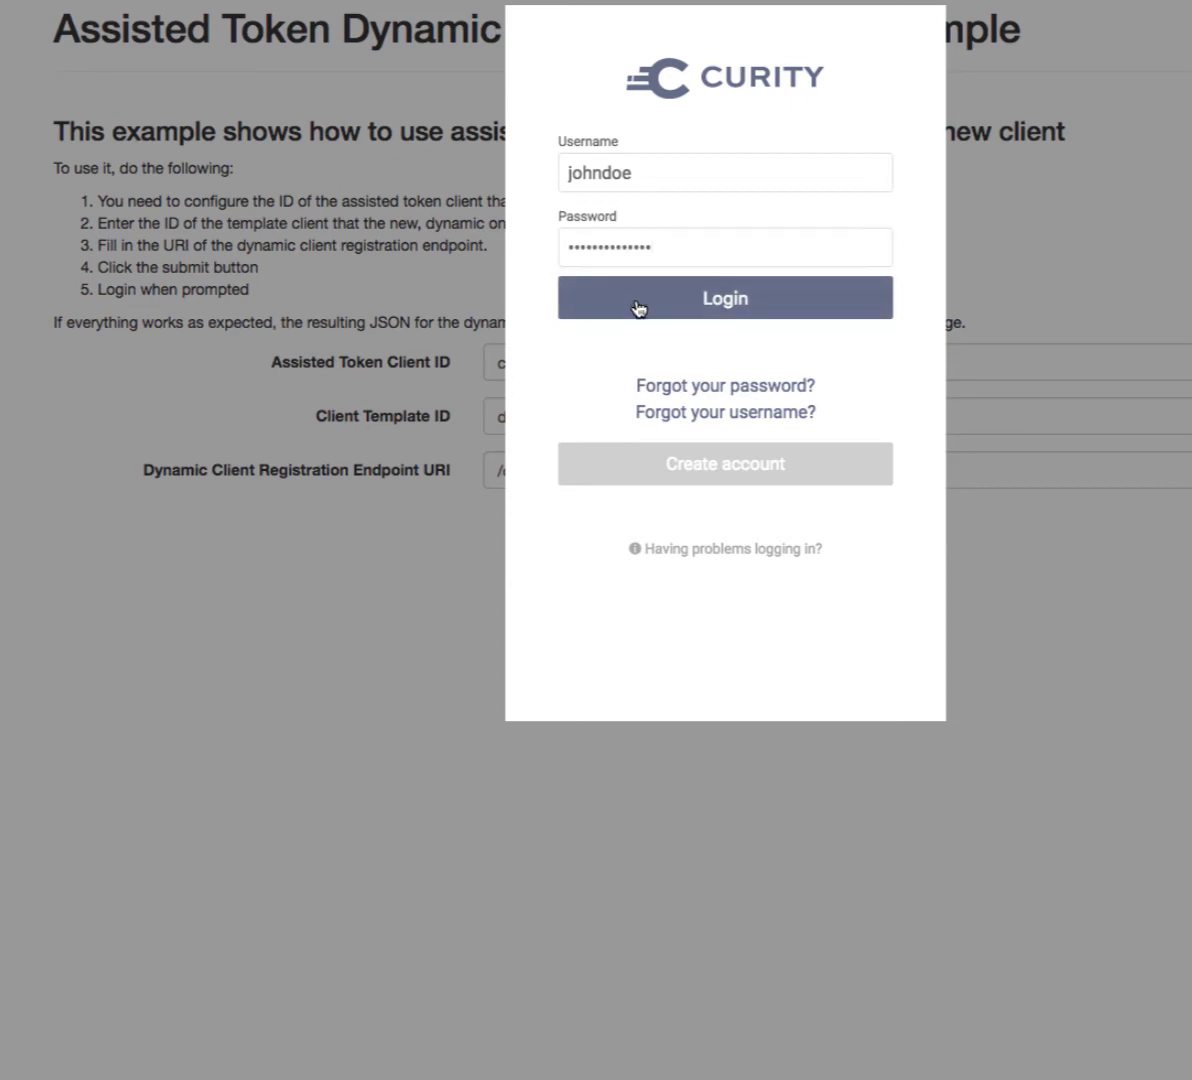
{"action": "left_click", "coordinate": [639, 307]}
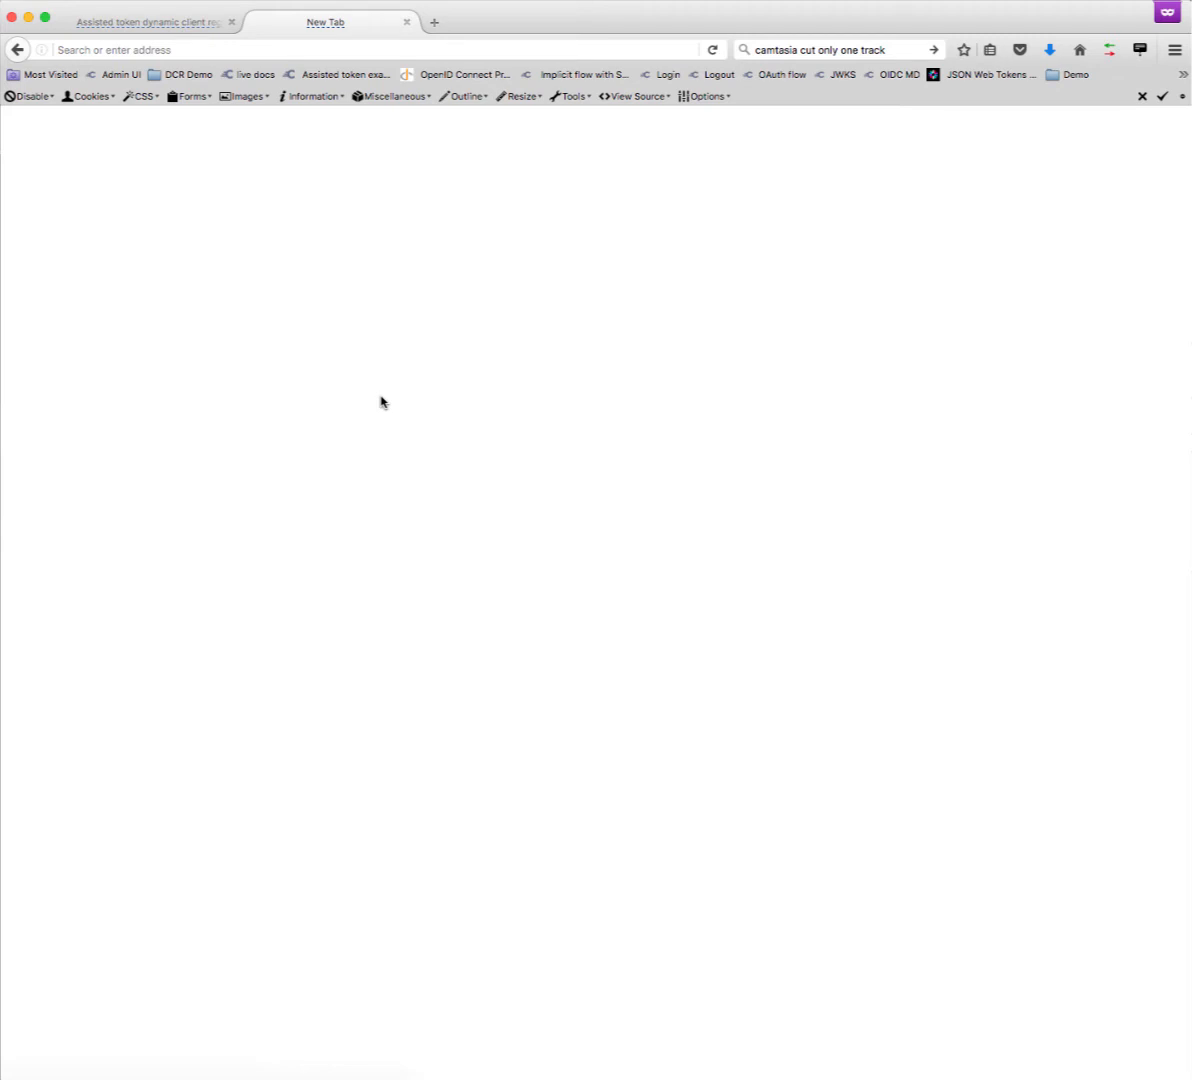
- Load the /authorize URL for the new client with scope=openid and select the returned code
{"action": "left_click", "coordinate": [367, 50]}
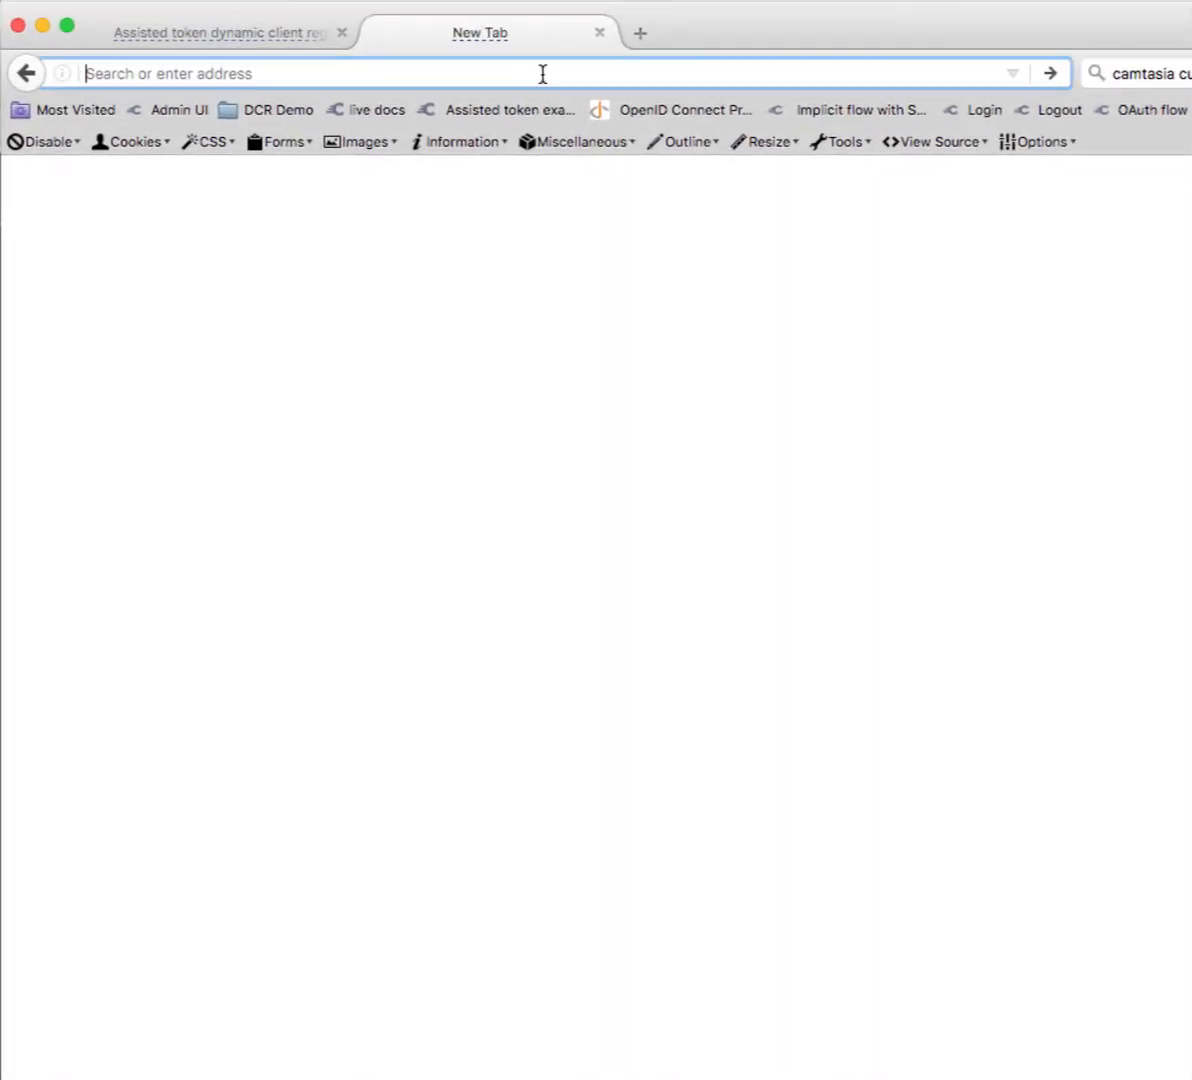
{"action": "type", "text": "https://localhost:8443/authorize?response_type=code&client_id=5ec36b2e-5b78-4360-9bf9-98e30484eb58&scope=openid"}
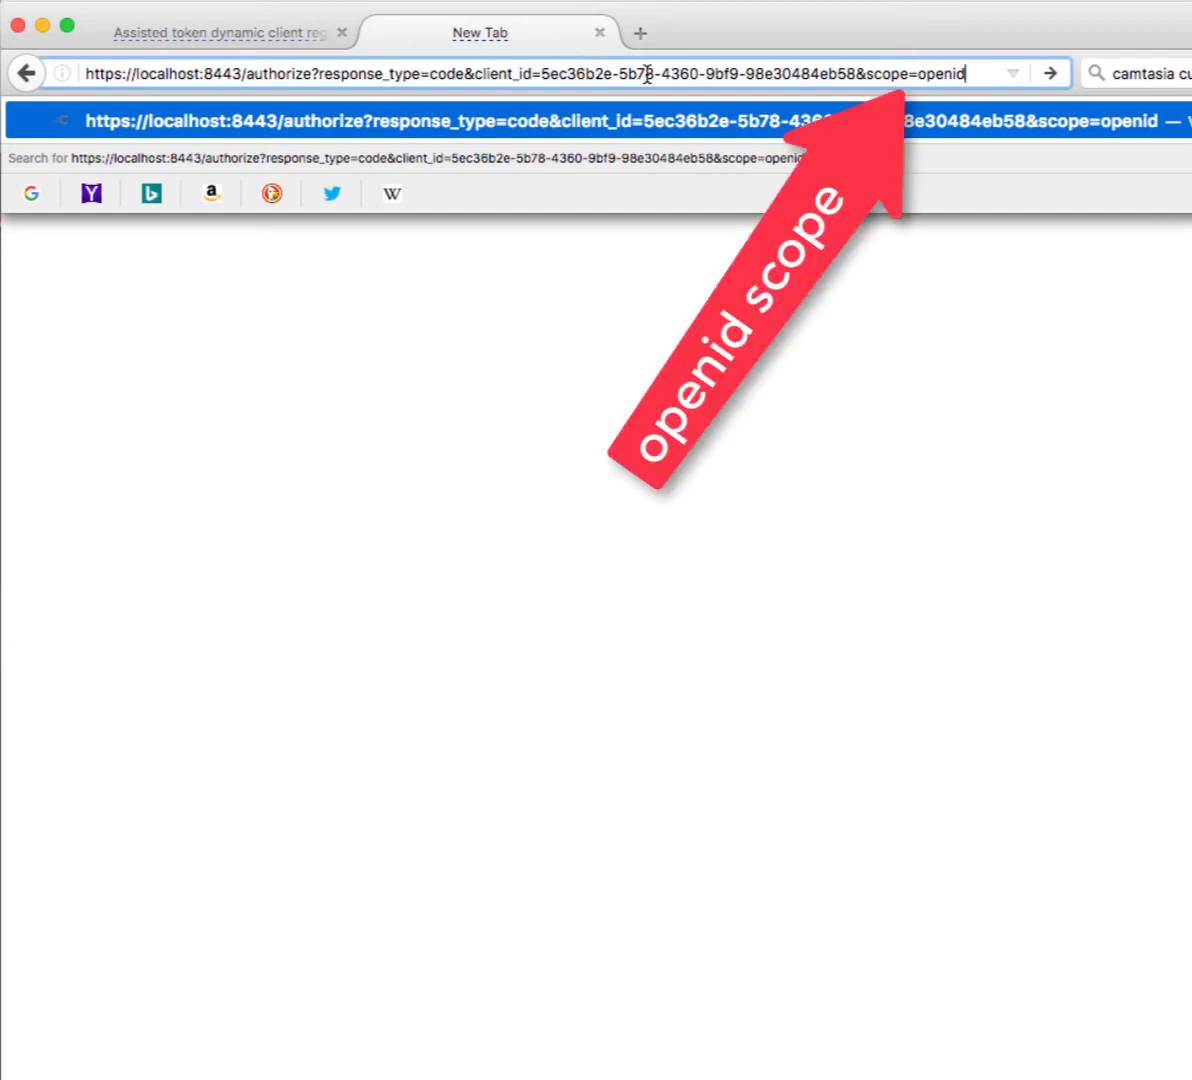
{"action": "key", "text": "Return"}
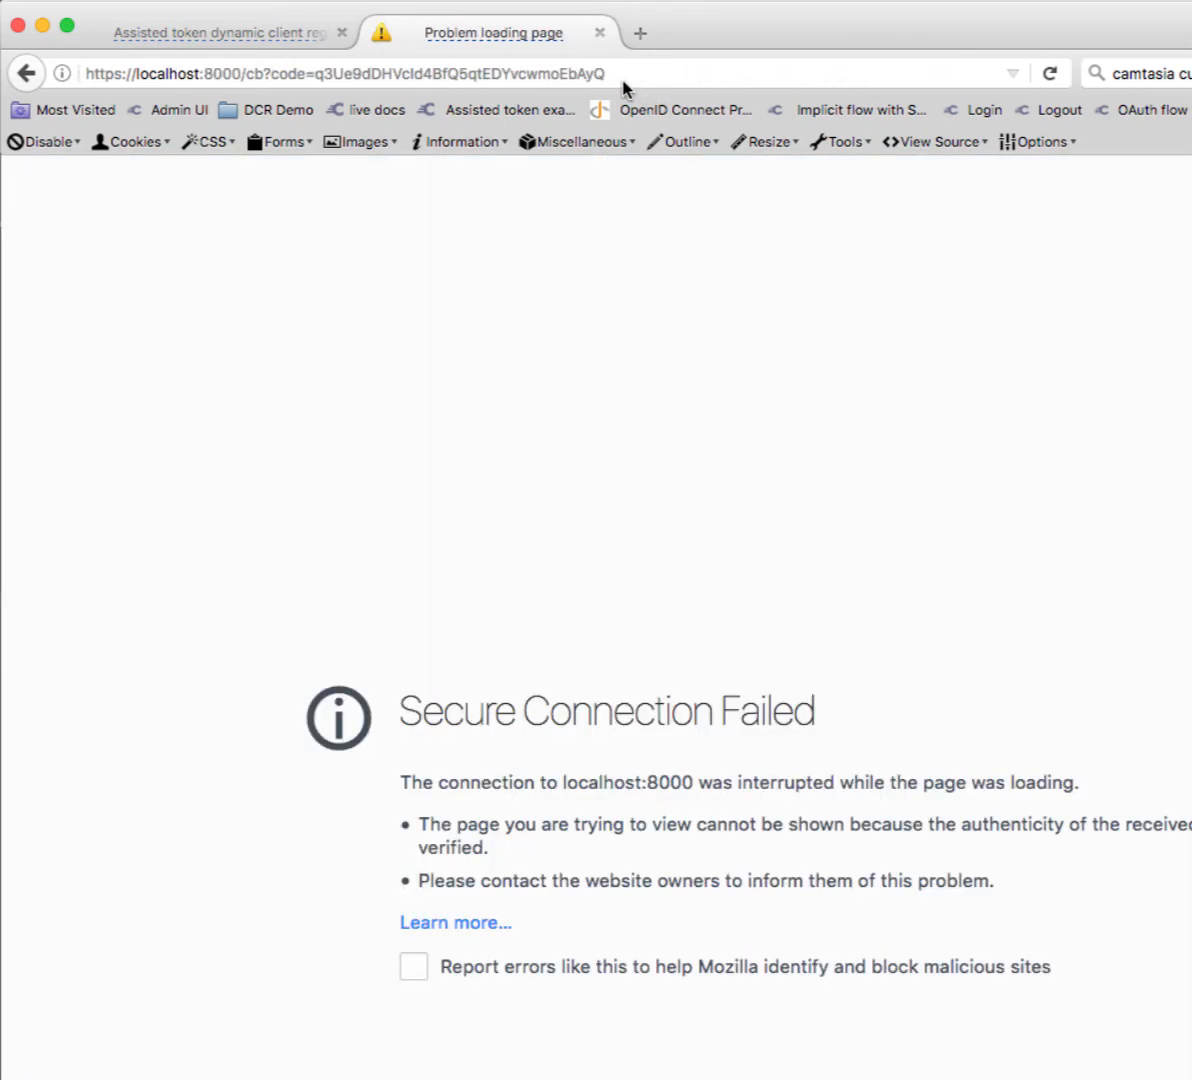
{"action": "double_click", "coordinate": [537, 74]}
{"action": "key", "text": "ctrl+c"}
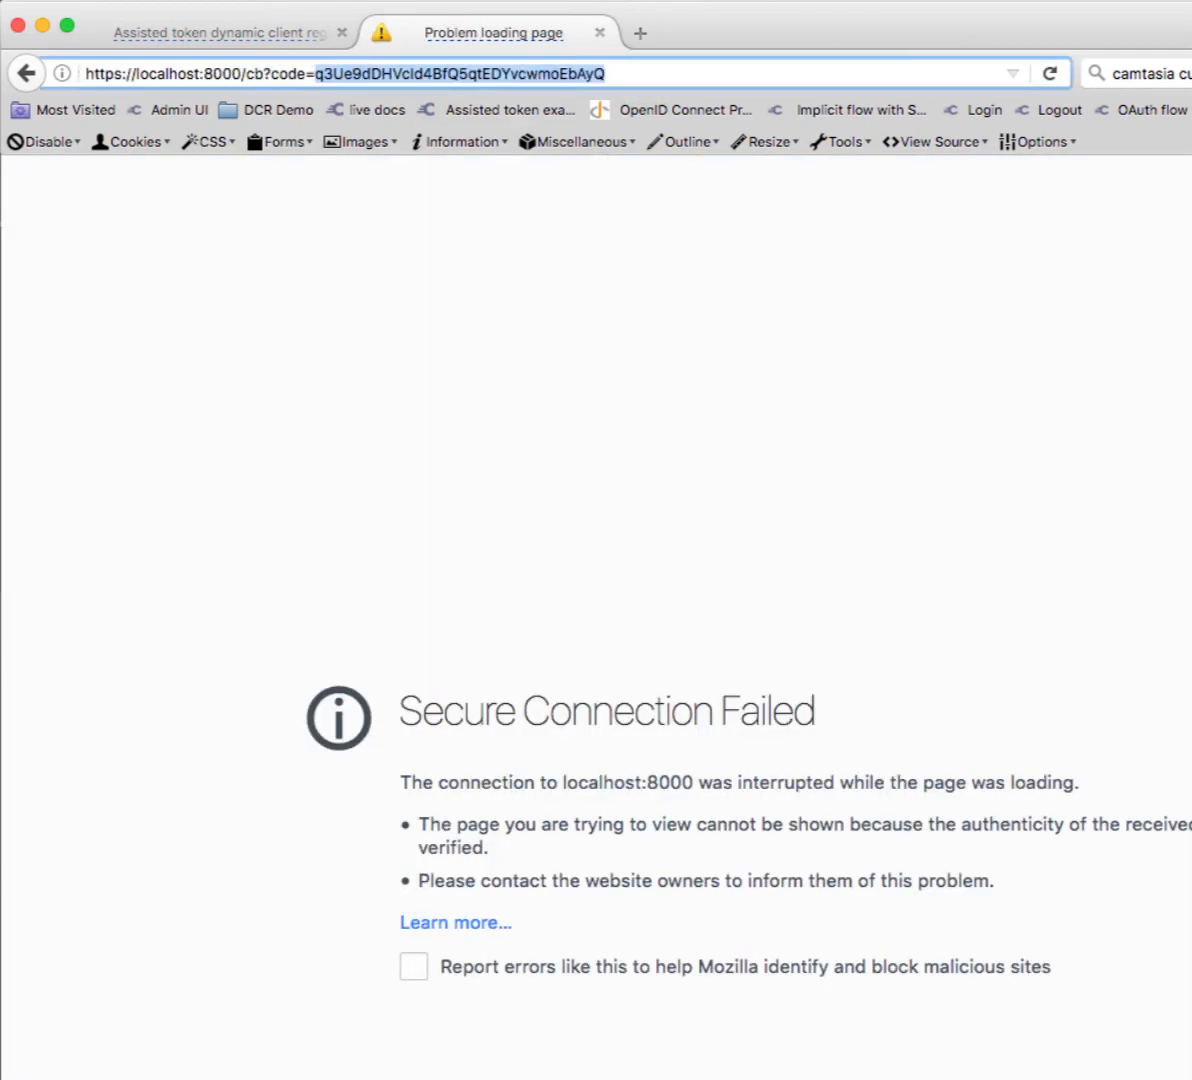
{"action": "key", "text": "super+Tab"}
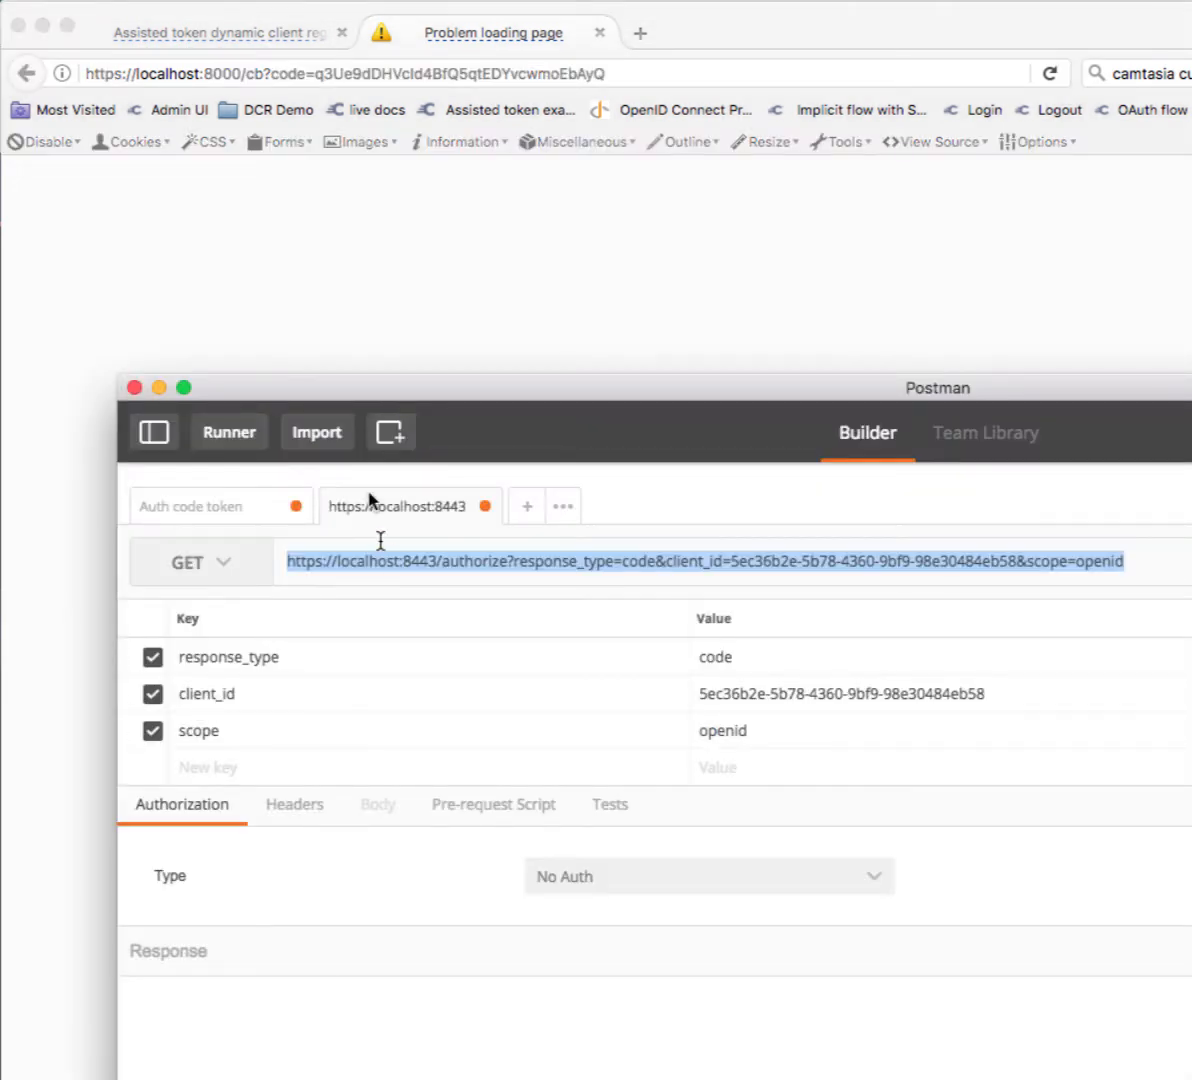
- Paste the new code into the Auth code token request and send it to /token
{"action": "left_click", "coordinate": [190, 507]}
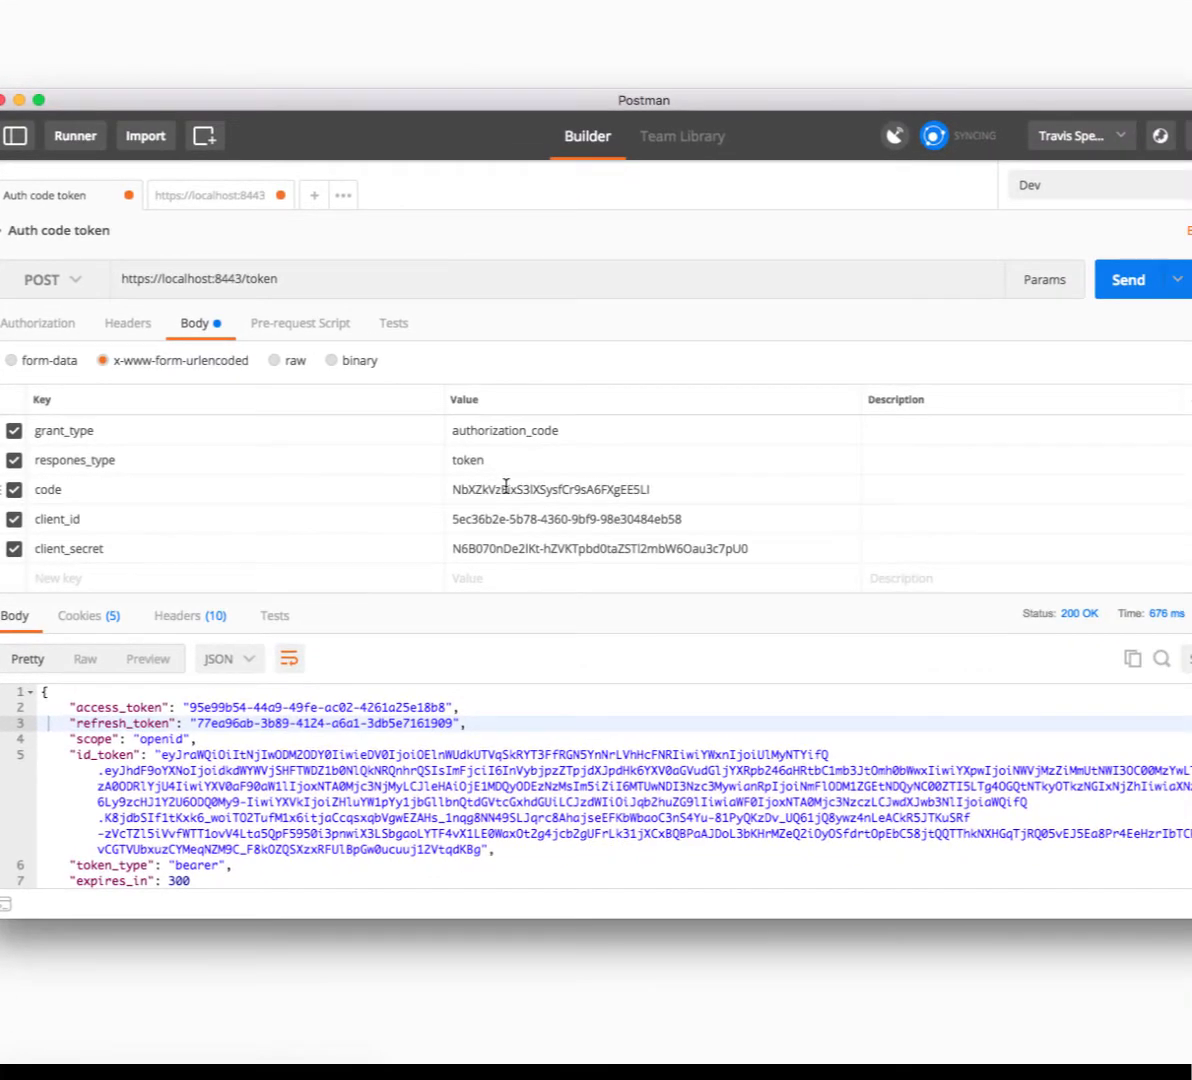
{"action": "double_click", "coordinate": [505, 489]}
{"action": "key", "text": "ctrl+v"}
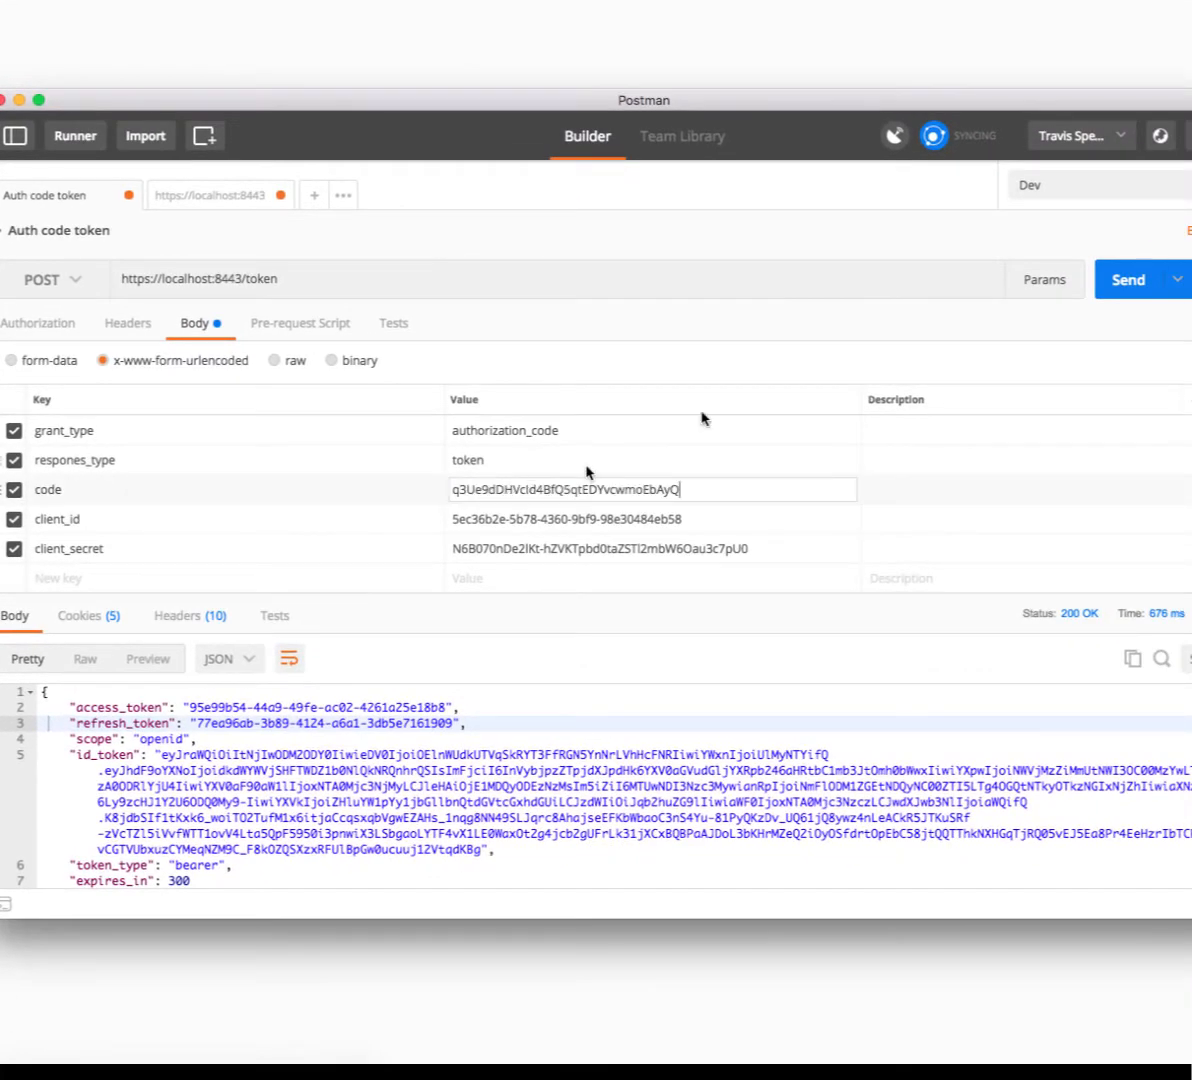
{"action": "left_click", "coordinate": [1111, 279]}
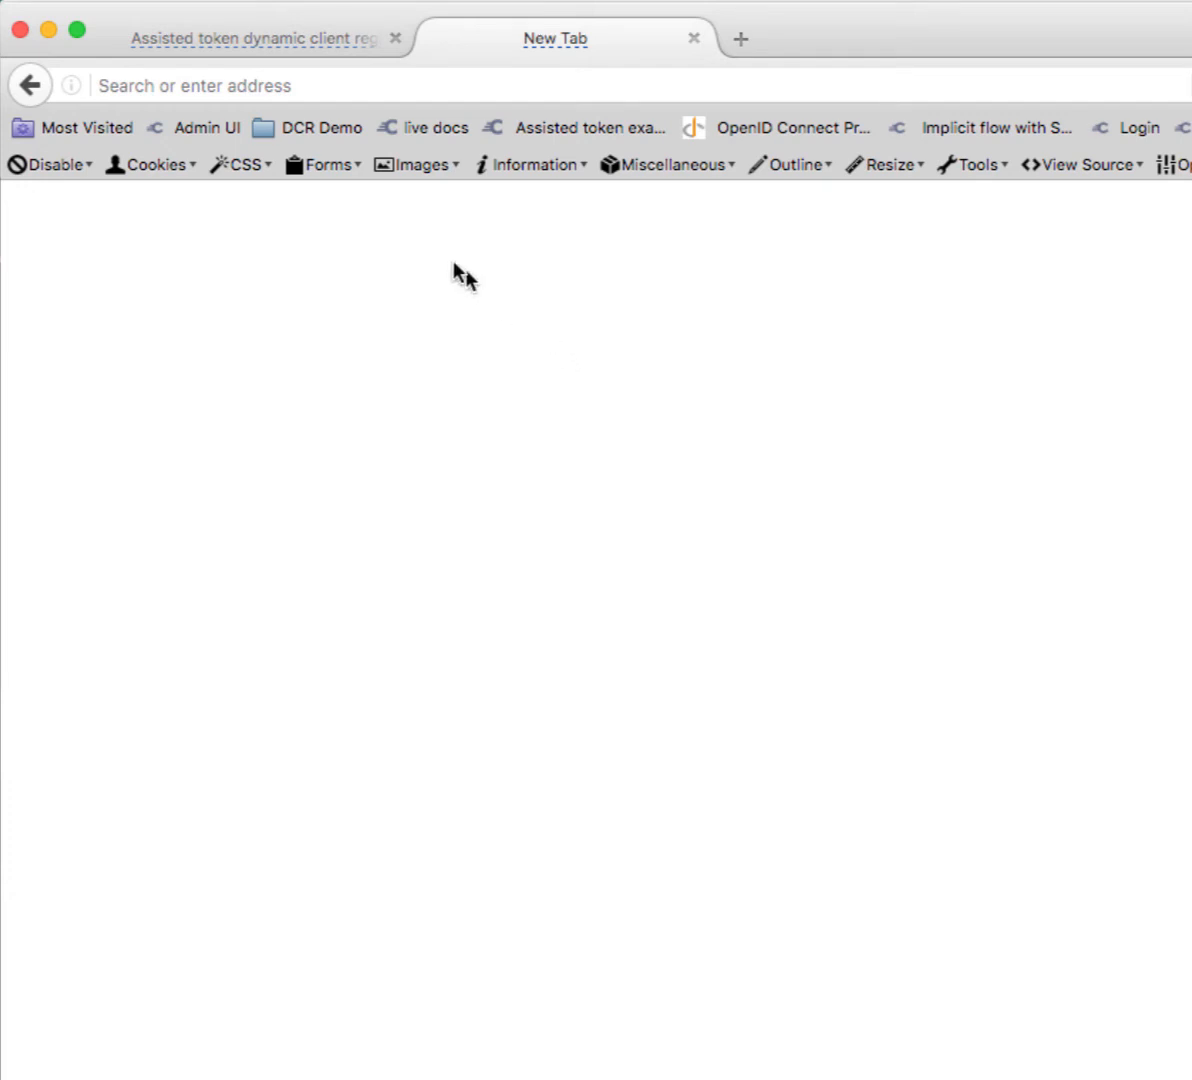
- Run the DCR Demo > DCR request bookmark and select the code from the callback URL
{"action": "left_click", "coordinate": [310, 128]}
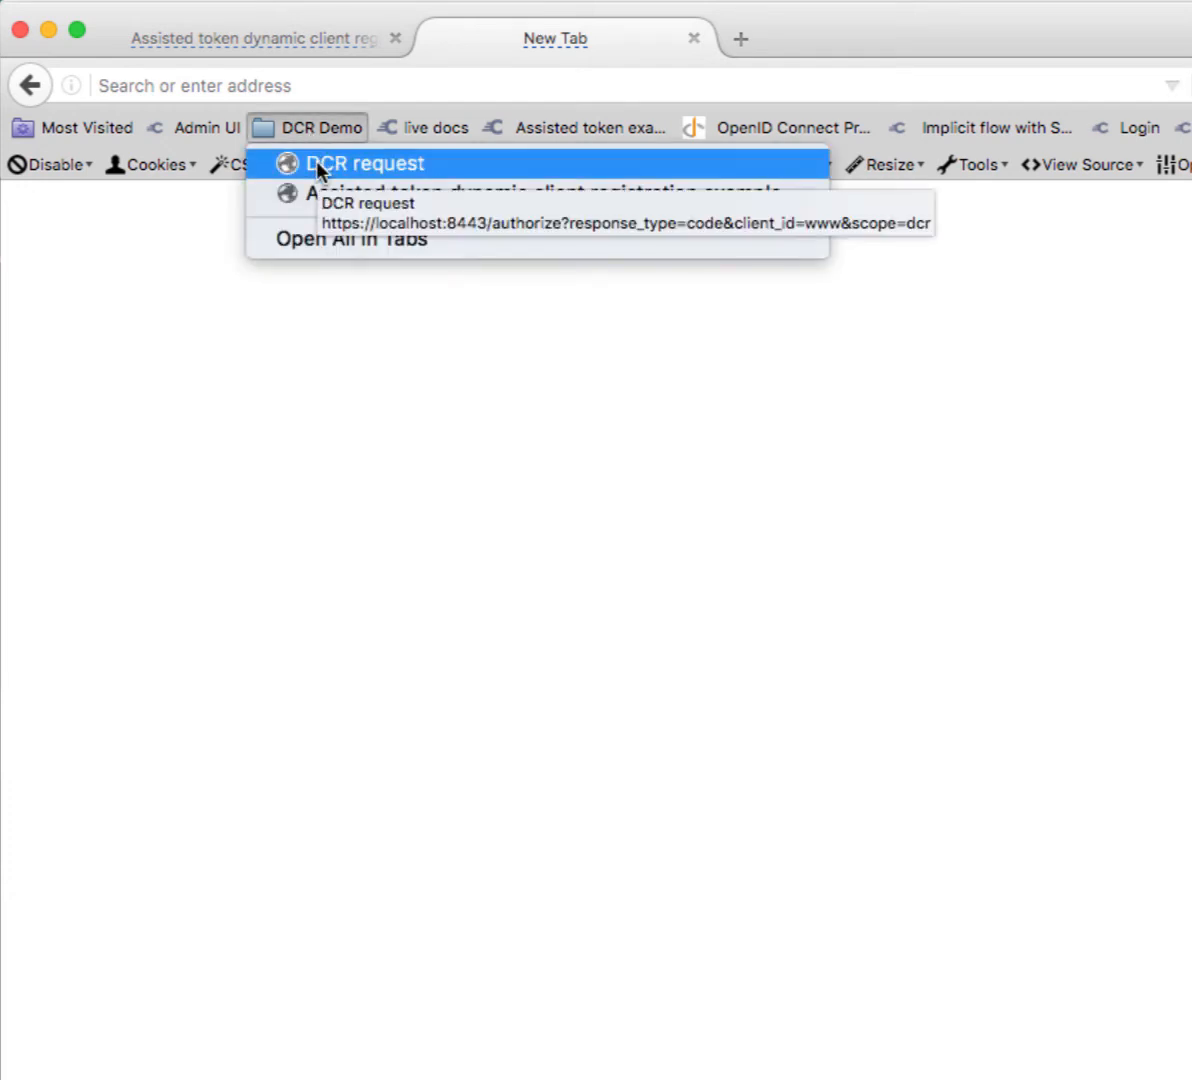
{"action": "left_click", "coordinate": [317, 165]}
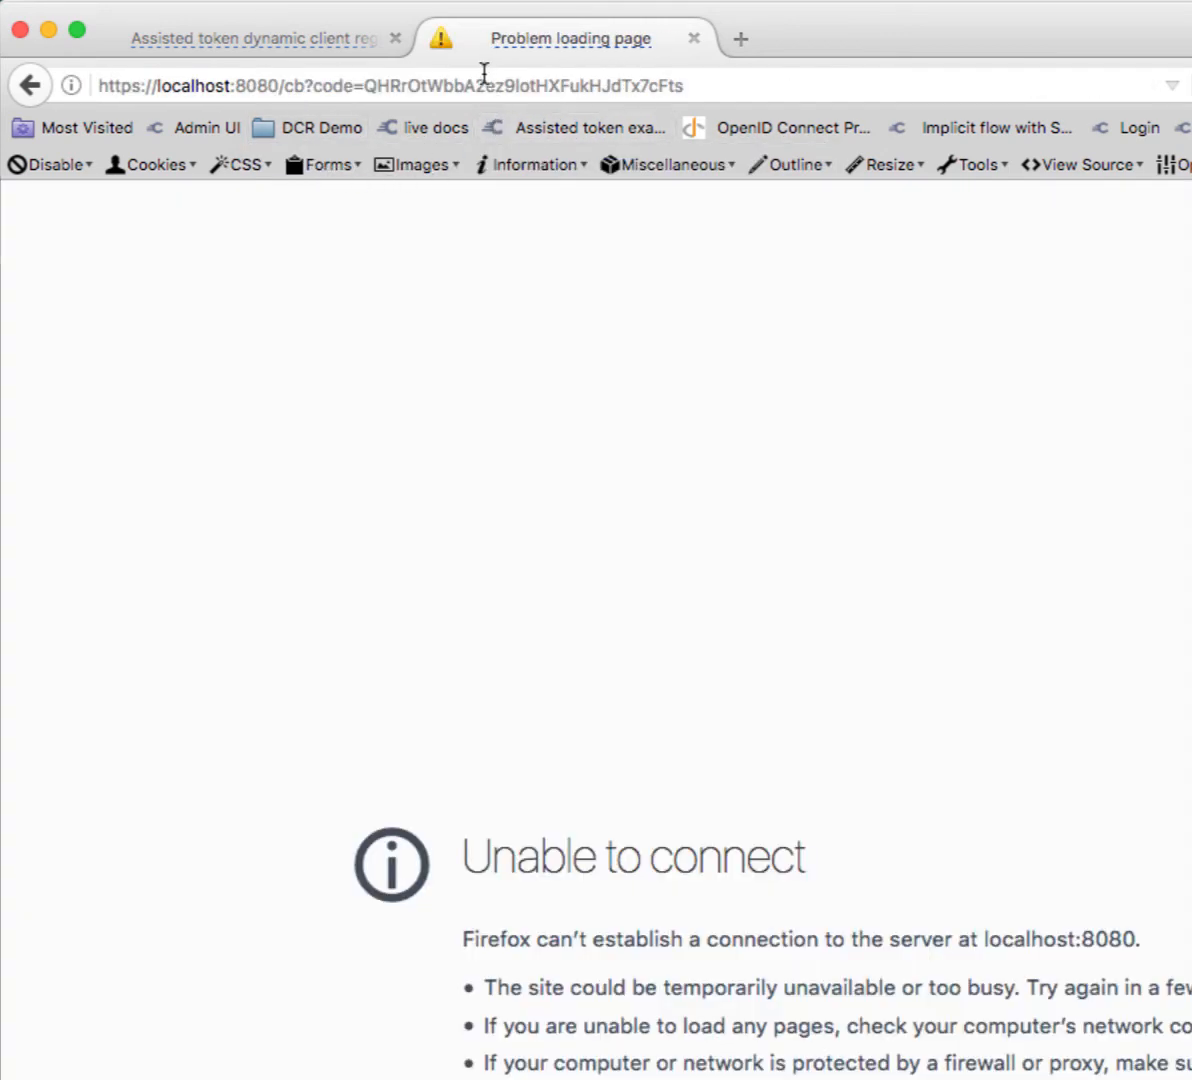
{"action": "double_click", "coordinate": [484, 72]}
{"action": "key", "text": "super+c"}
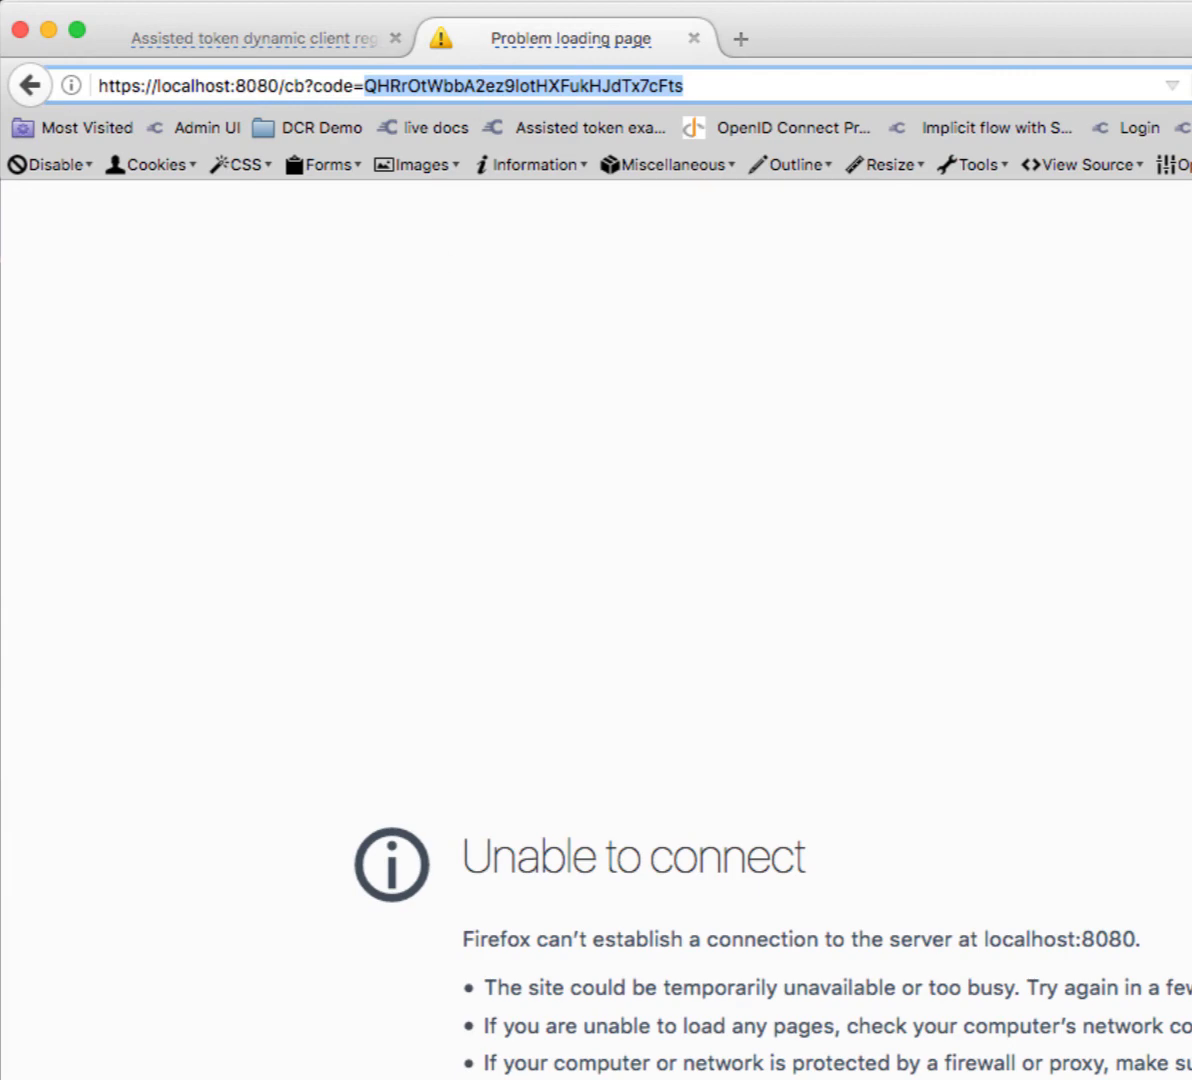
{"action": "key", "text": "super+Tab"}
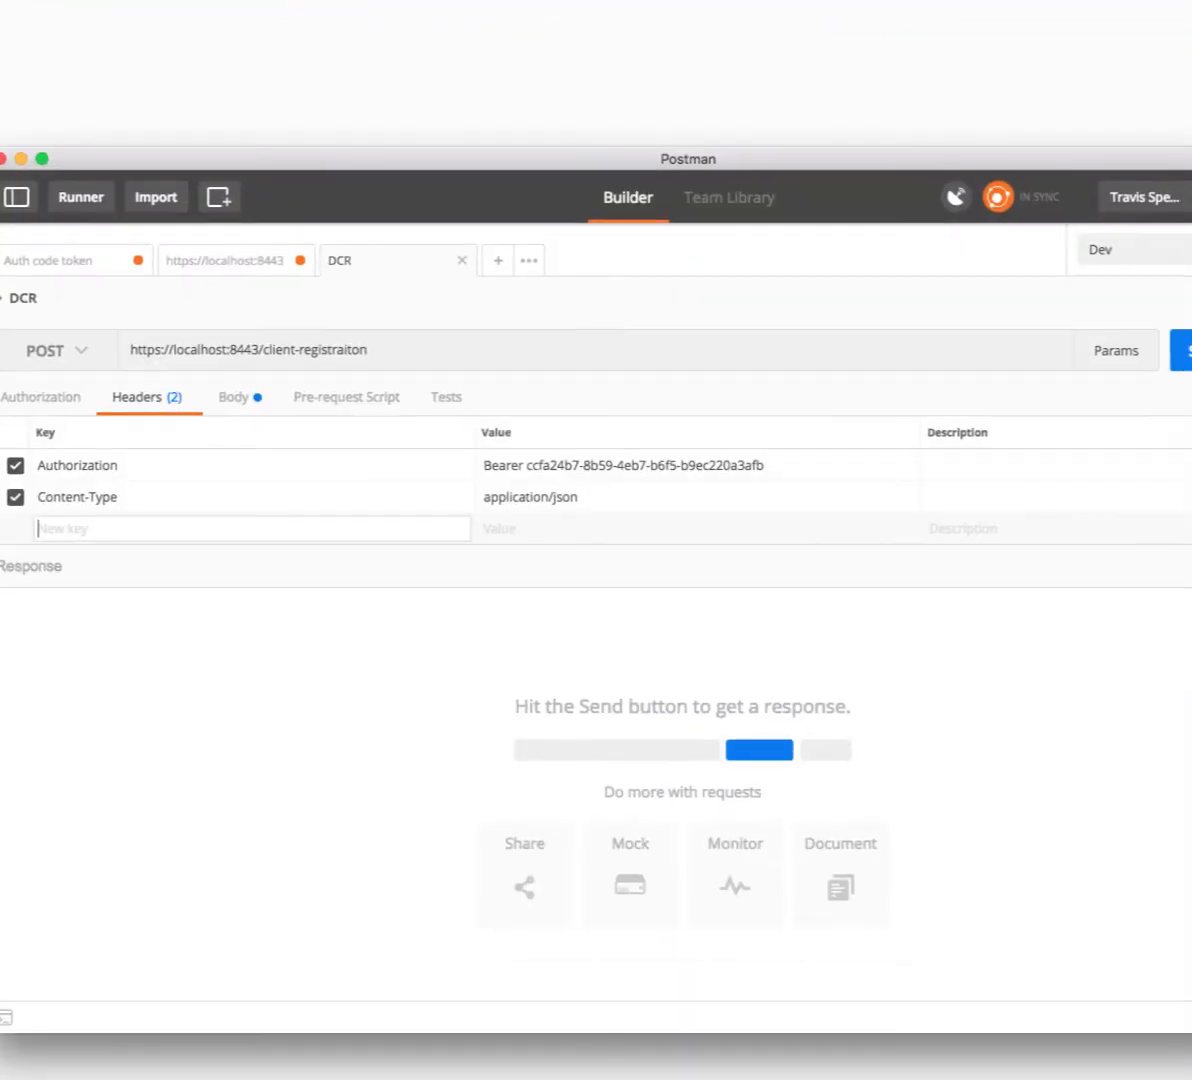
- Paste the new authorization code into the Auth code token request
{"action": "left_click", "coordinate": [207, 262]}
{"action": "left_click", "coordinate": [70, 268]}
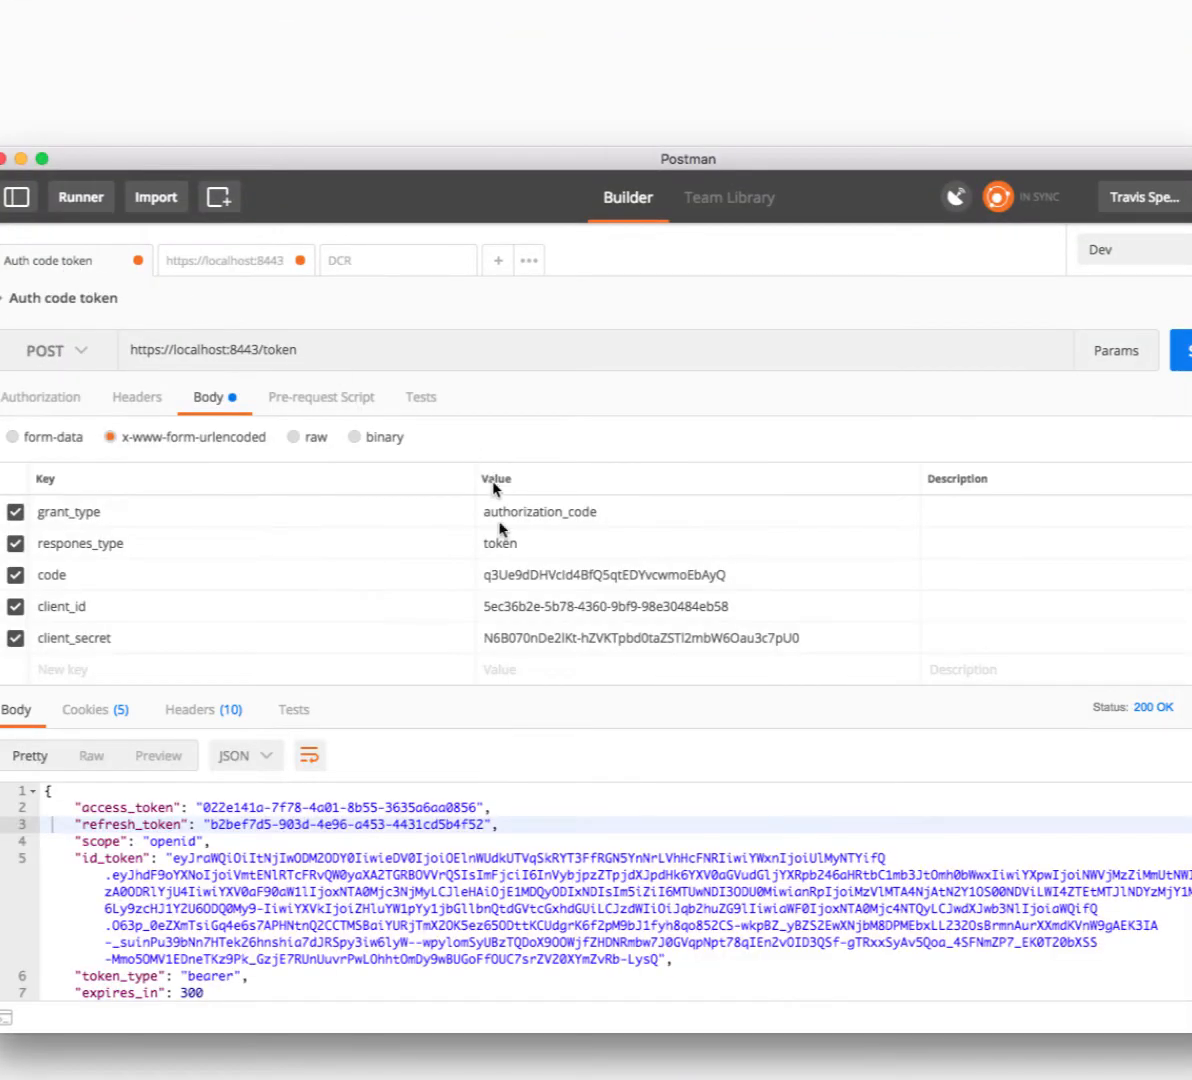
{"action": "double_click", "coordinate": [566, 577]}
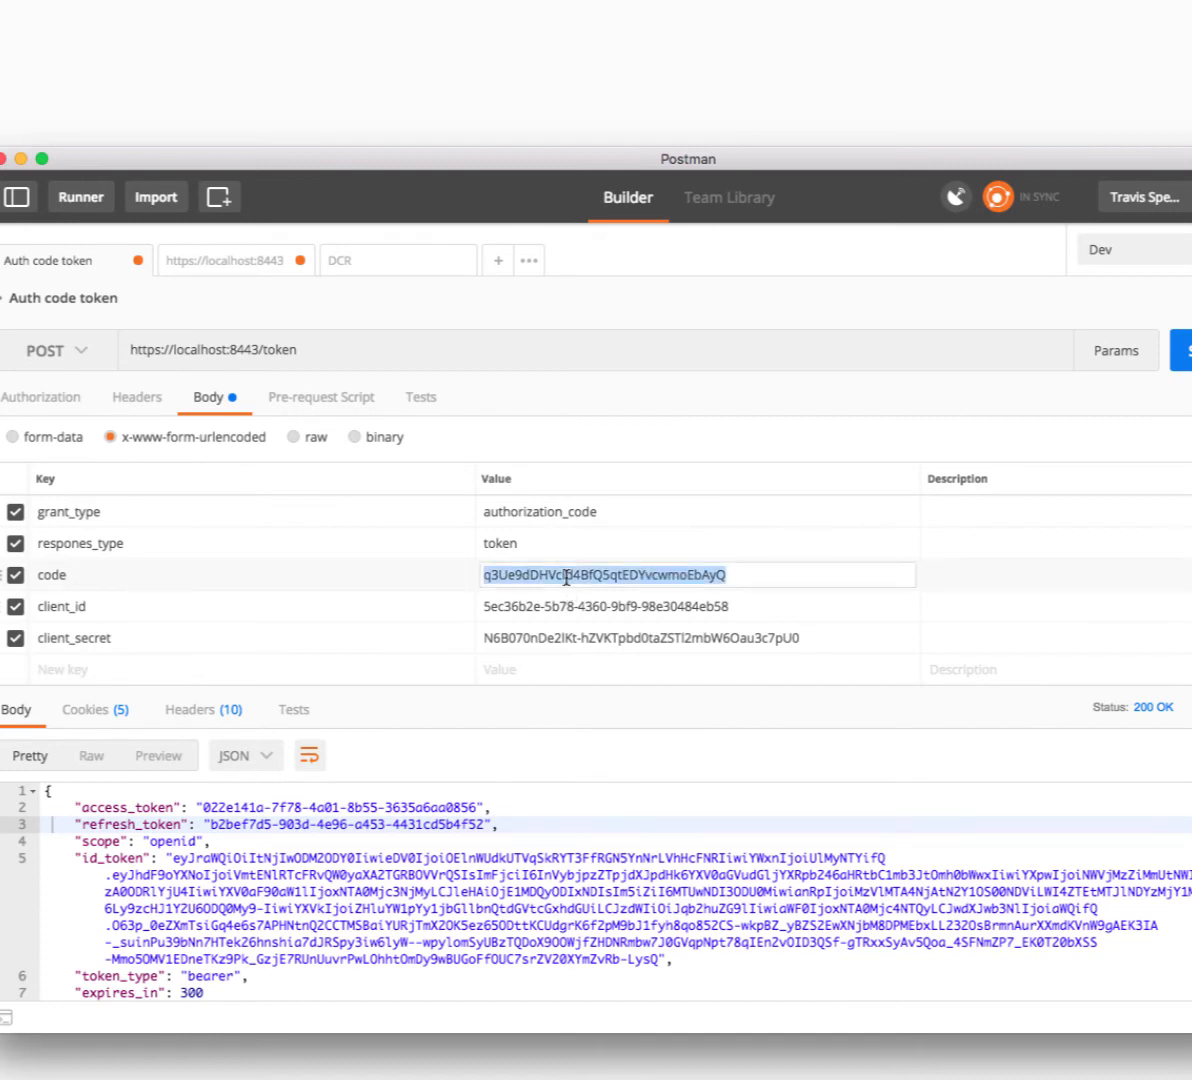
{"action": "key", "text": "super+v"}
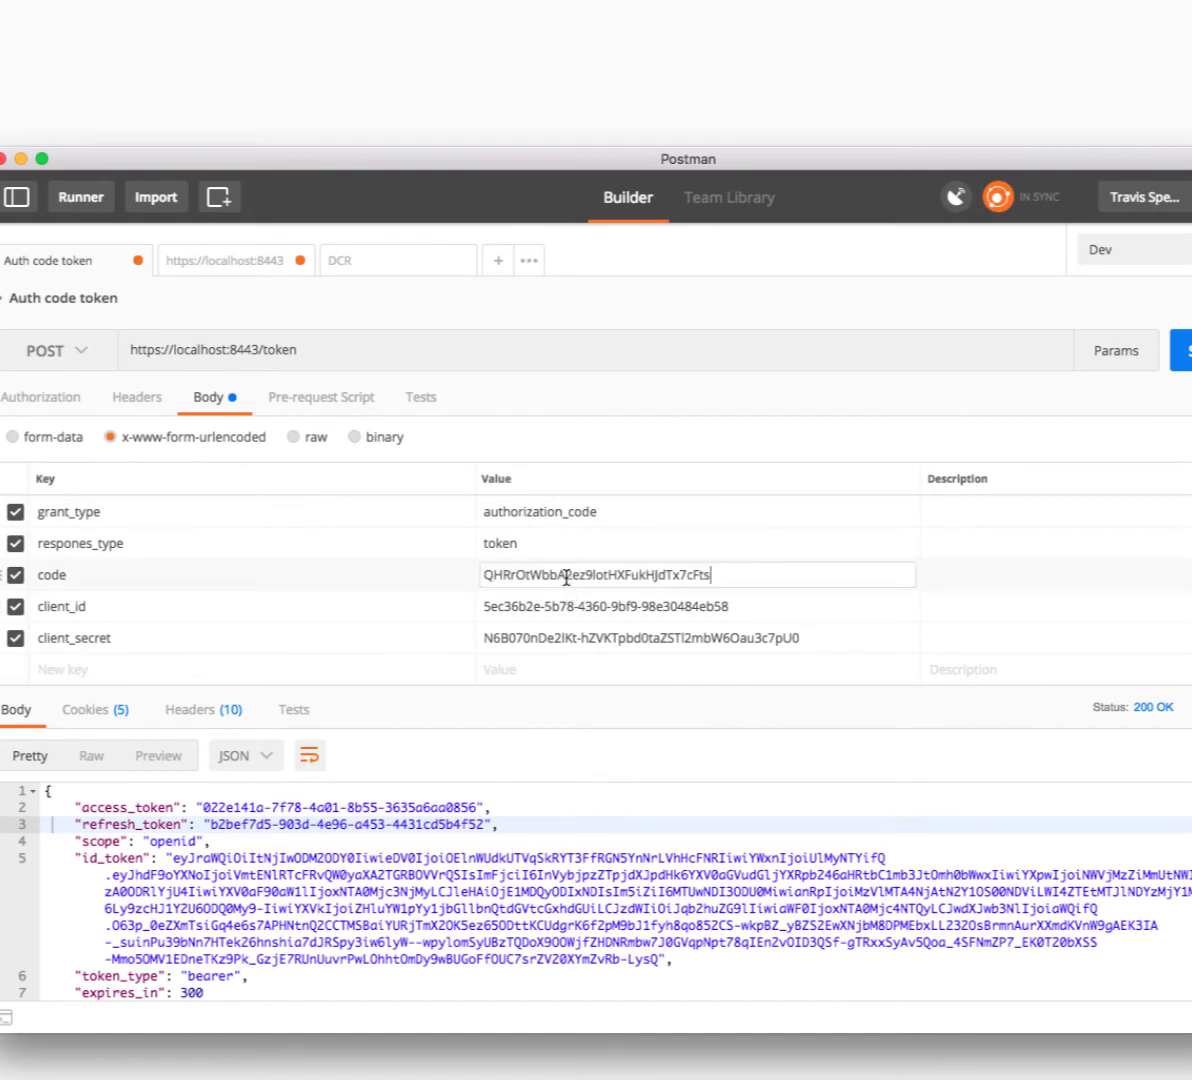
- Exchange the code as client www with its client secret and select the returned dcr access token
{"action": "double_click", "coordinate": [525, 607]}
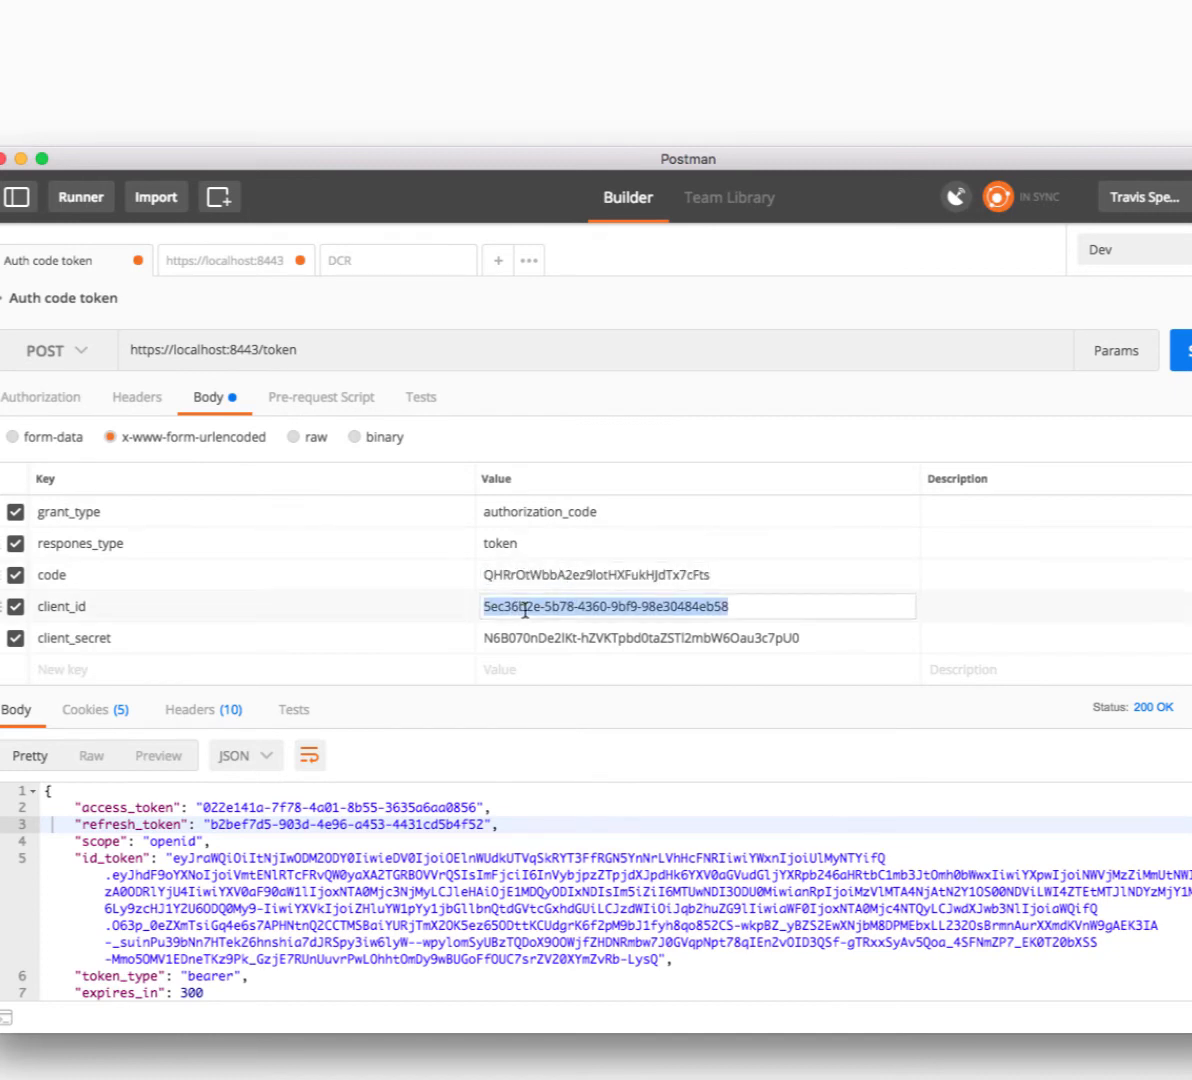
{"action": "type", "text": "www"}
{"action": "key", "text": "Tab"}
{"action": "key", "text": "Tab"}
{"action": "key", "text": "Tab"}
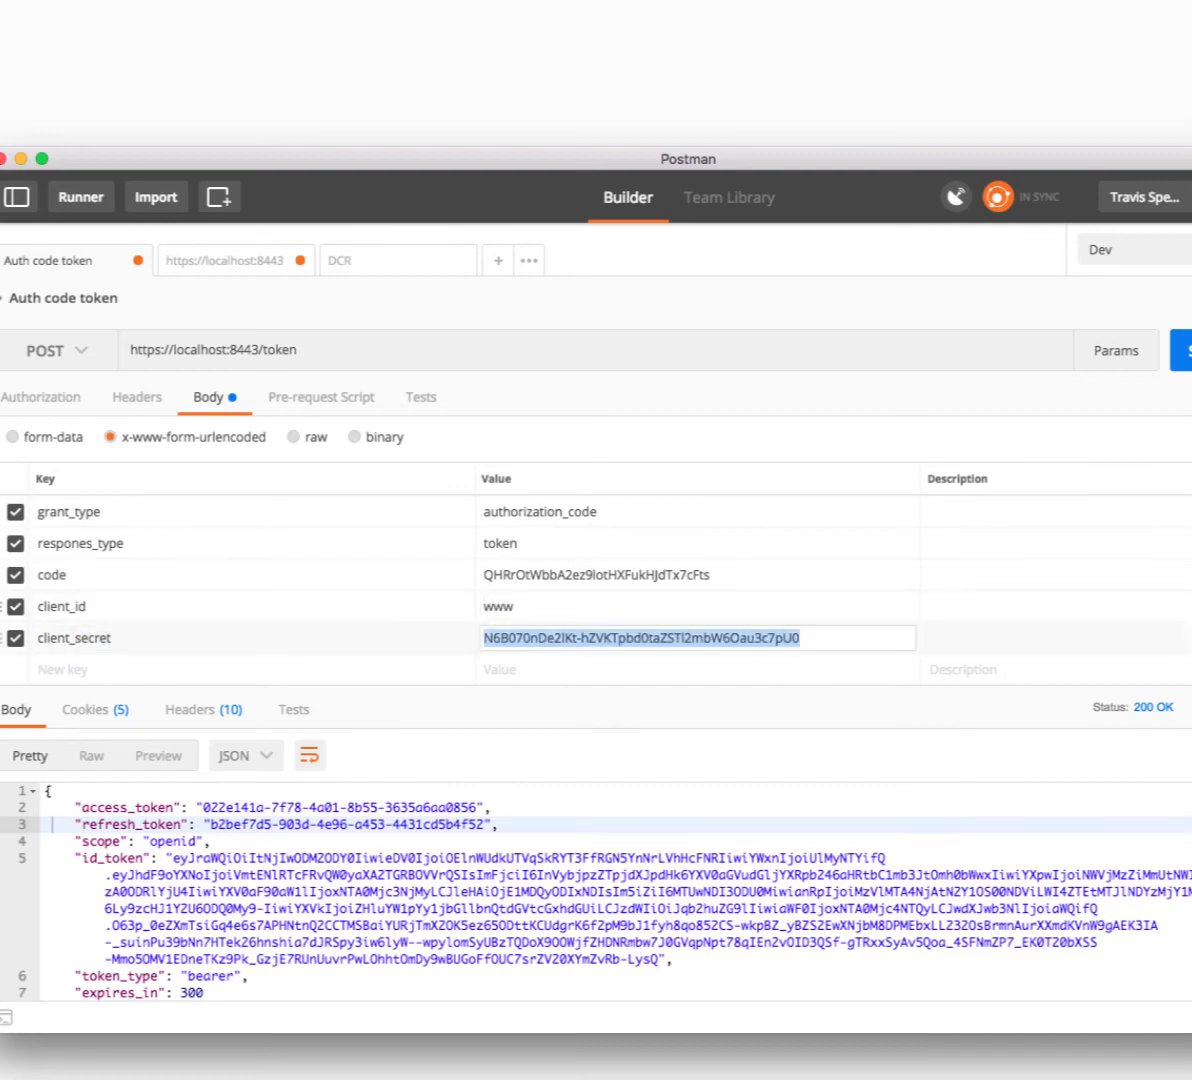
{"action": "type", "text": "secret"}
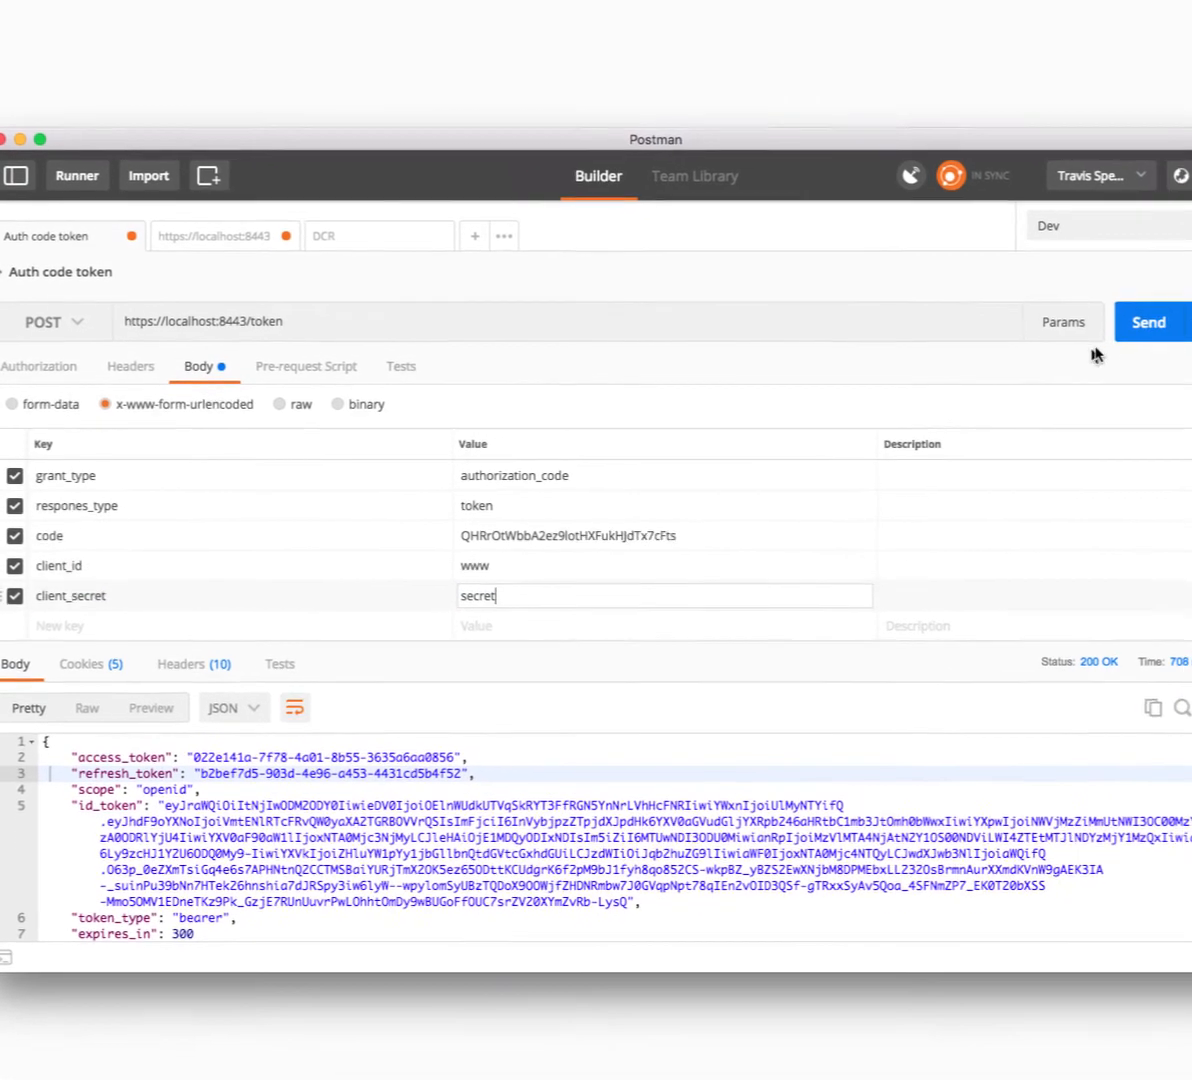
{"action": "left_click", "coordinate": [1148, 323]}
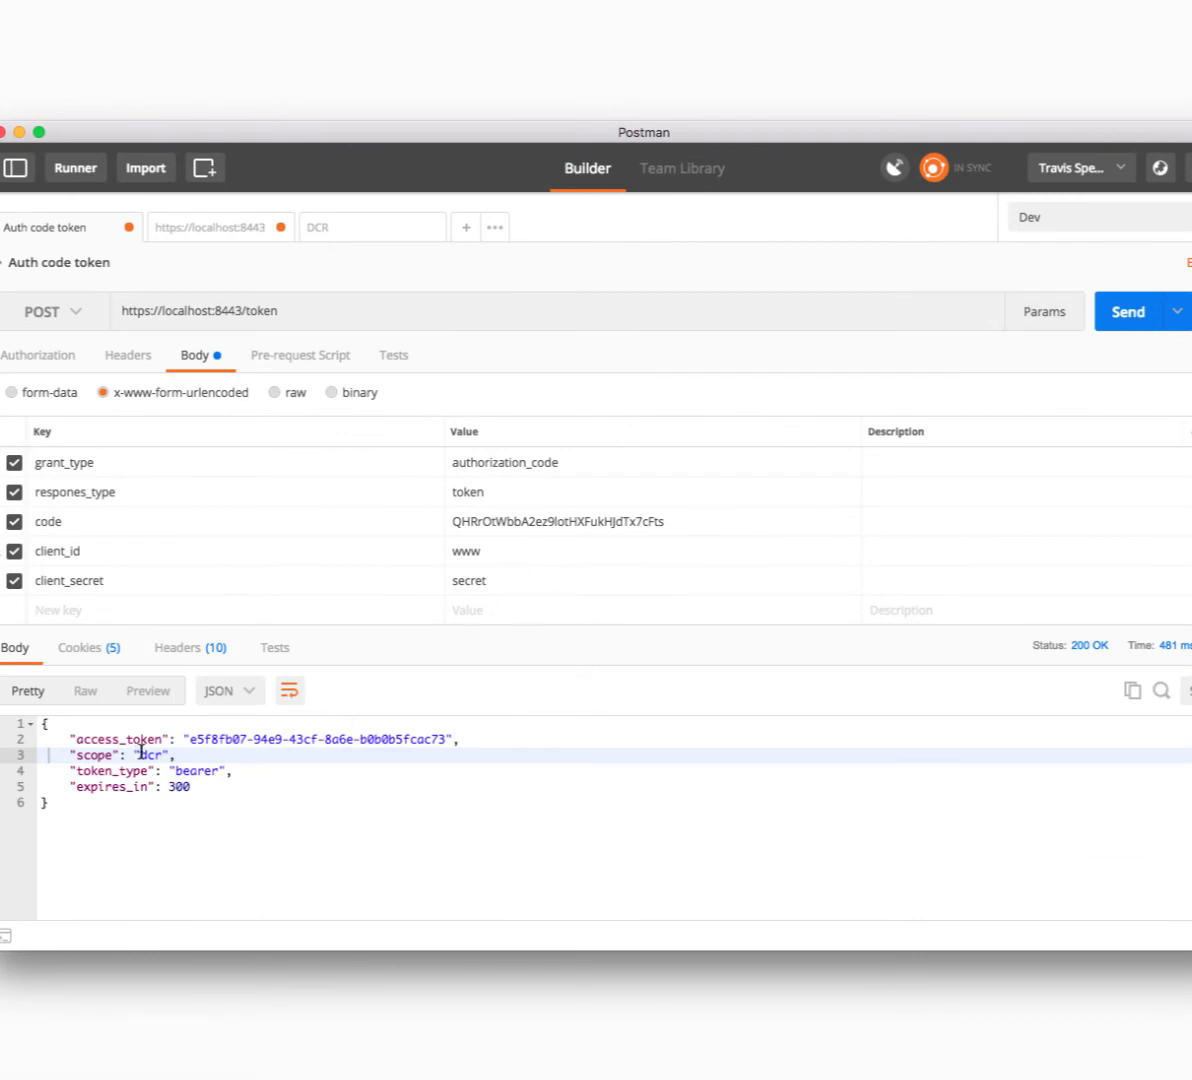
{"action": "left_click_drag", "start_coordinate": [190, 740], "coordinate": [446, 739]}
{"action": "key", "text": "super+c"}
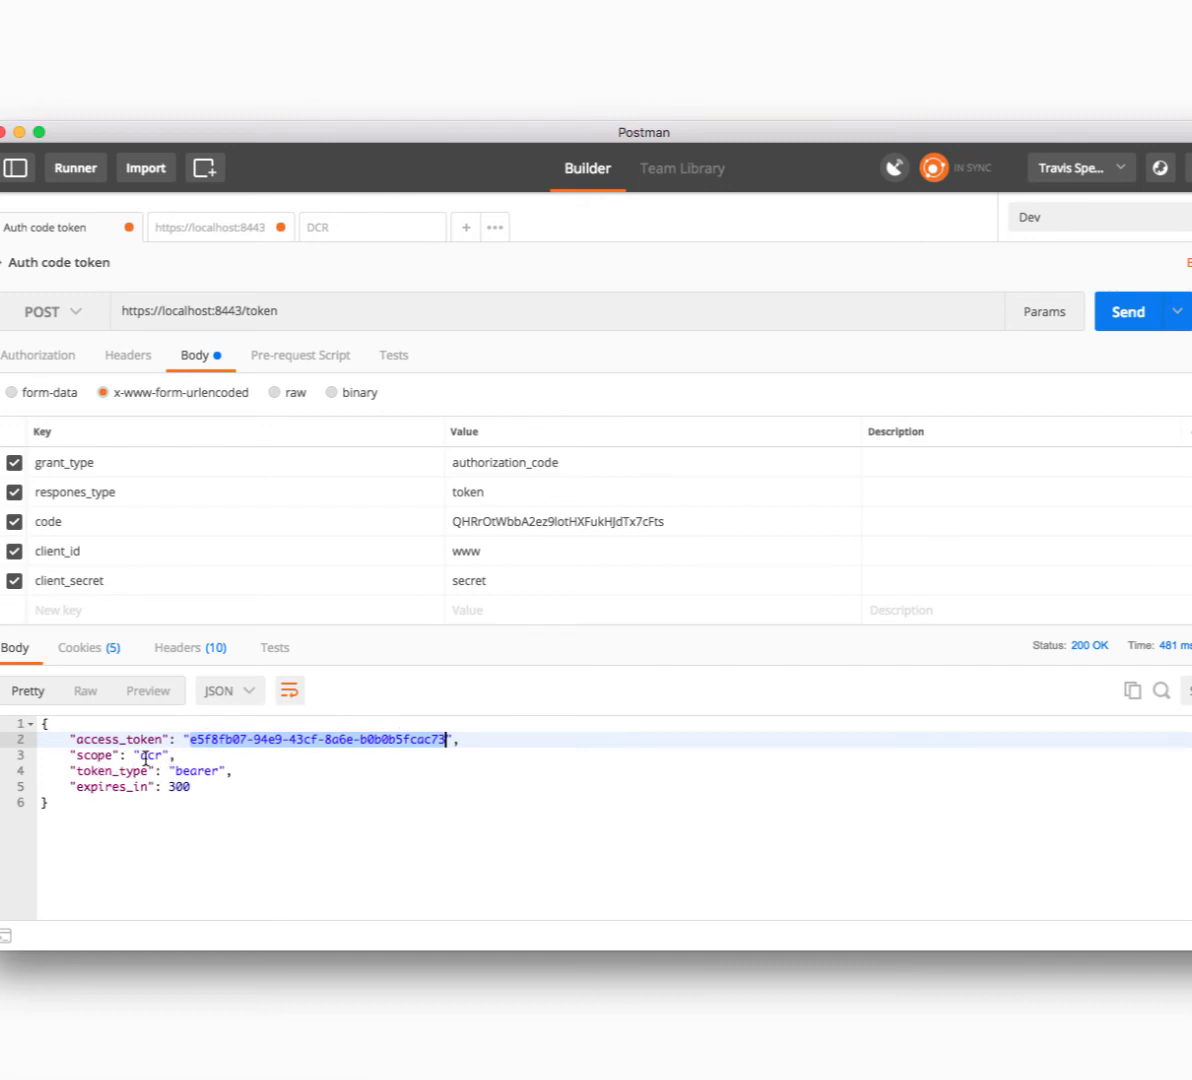
{"action": "left_click", "coordinate": [339, 236]}
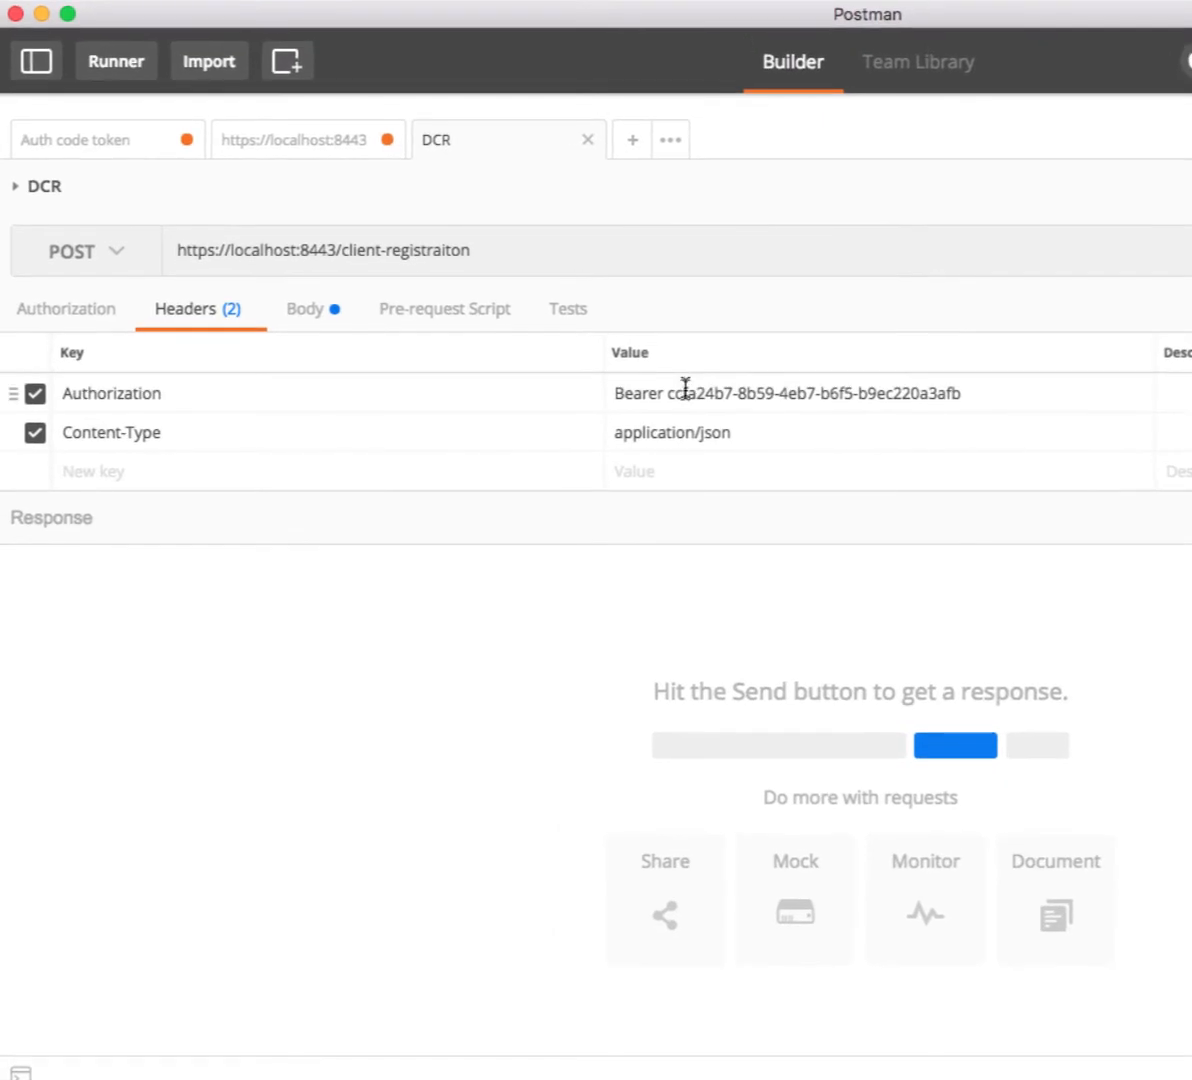
- Replace the old Bearer token in the Authorization header with the new dcr access token
{"action": "left_click_drag", "start_coordinate": [700, 394], "coordinate": [946, 399]}
{"action": "key", "text": "super+v"}
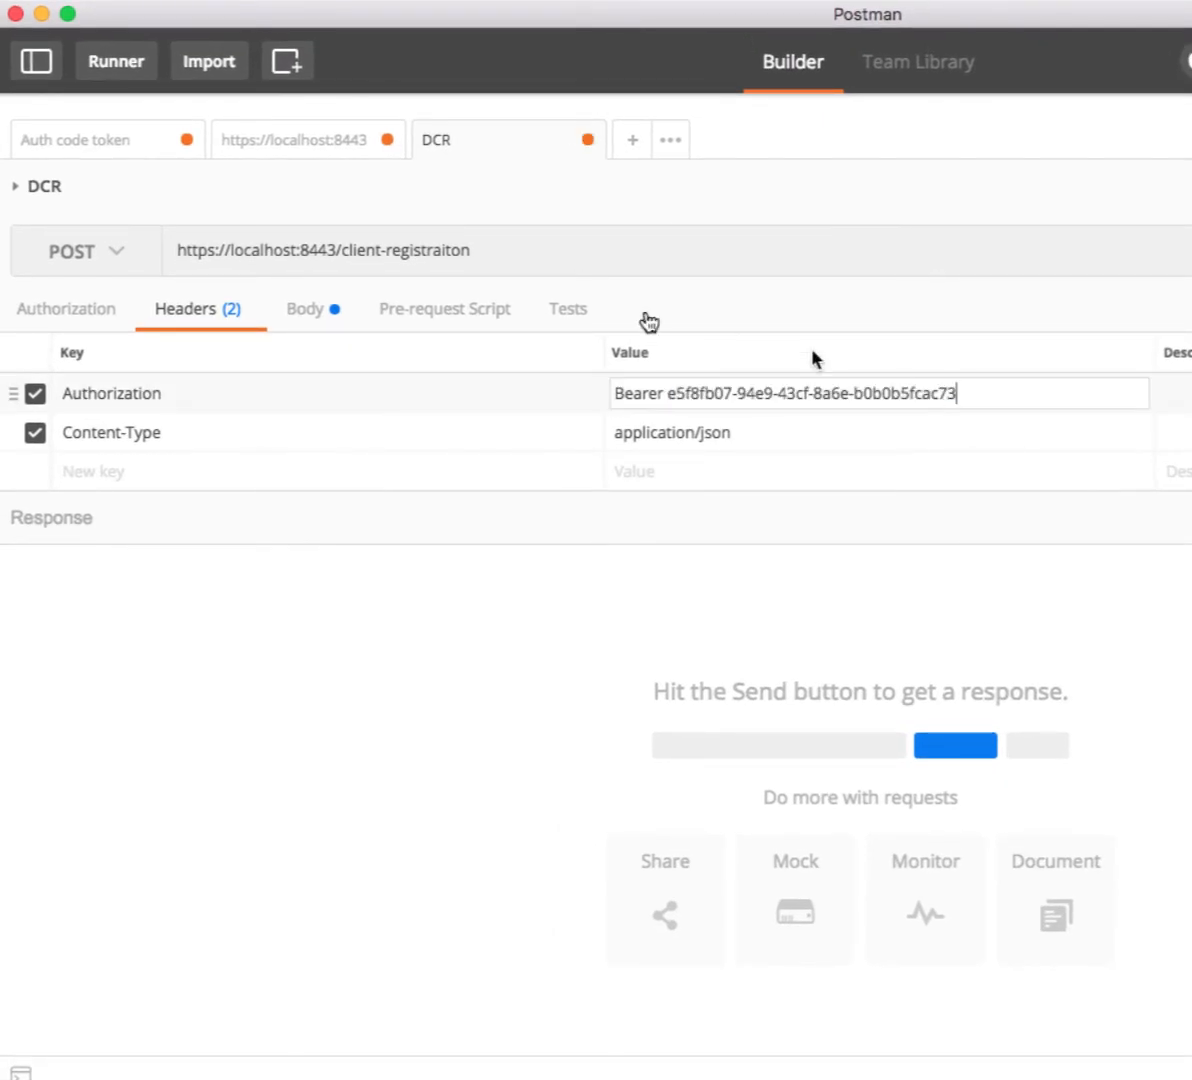
{"action": "left_click", "coordinate": [306, 312]}
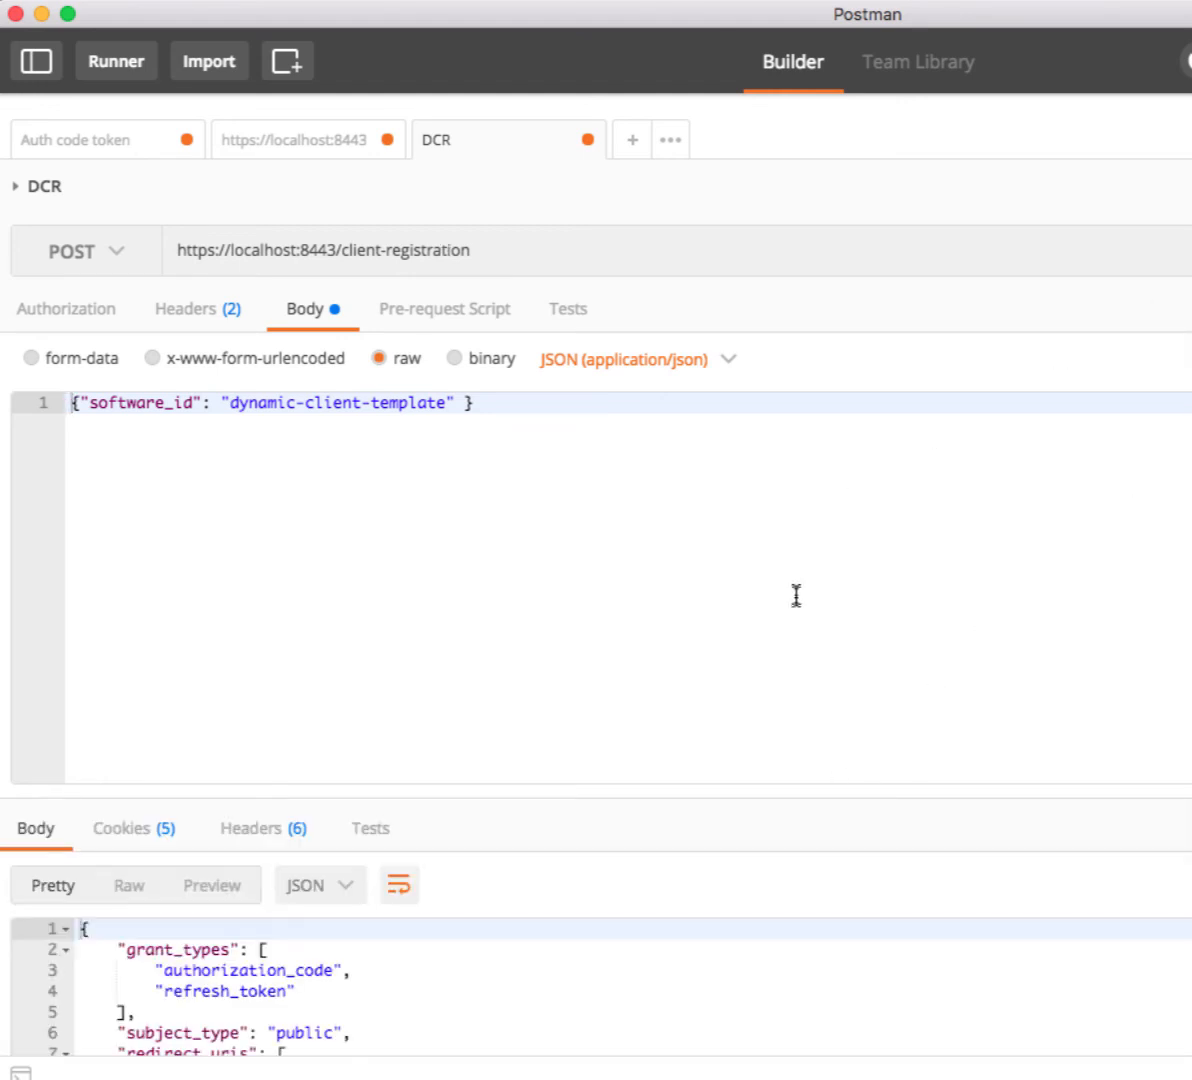
- Review the DCR request body's refresh_token grant type and select the registered client's secret
{"action": "scroll", "coordinate": [788, 591], "scroll_direction": "down", "scroll_amount": 5}
{"action": "scroll", "coordinate": [788, 591], "scroll_direction": "down", "scroll_amount": 2}
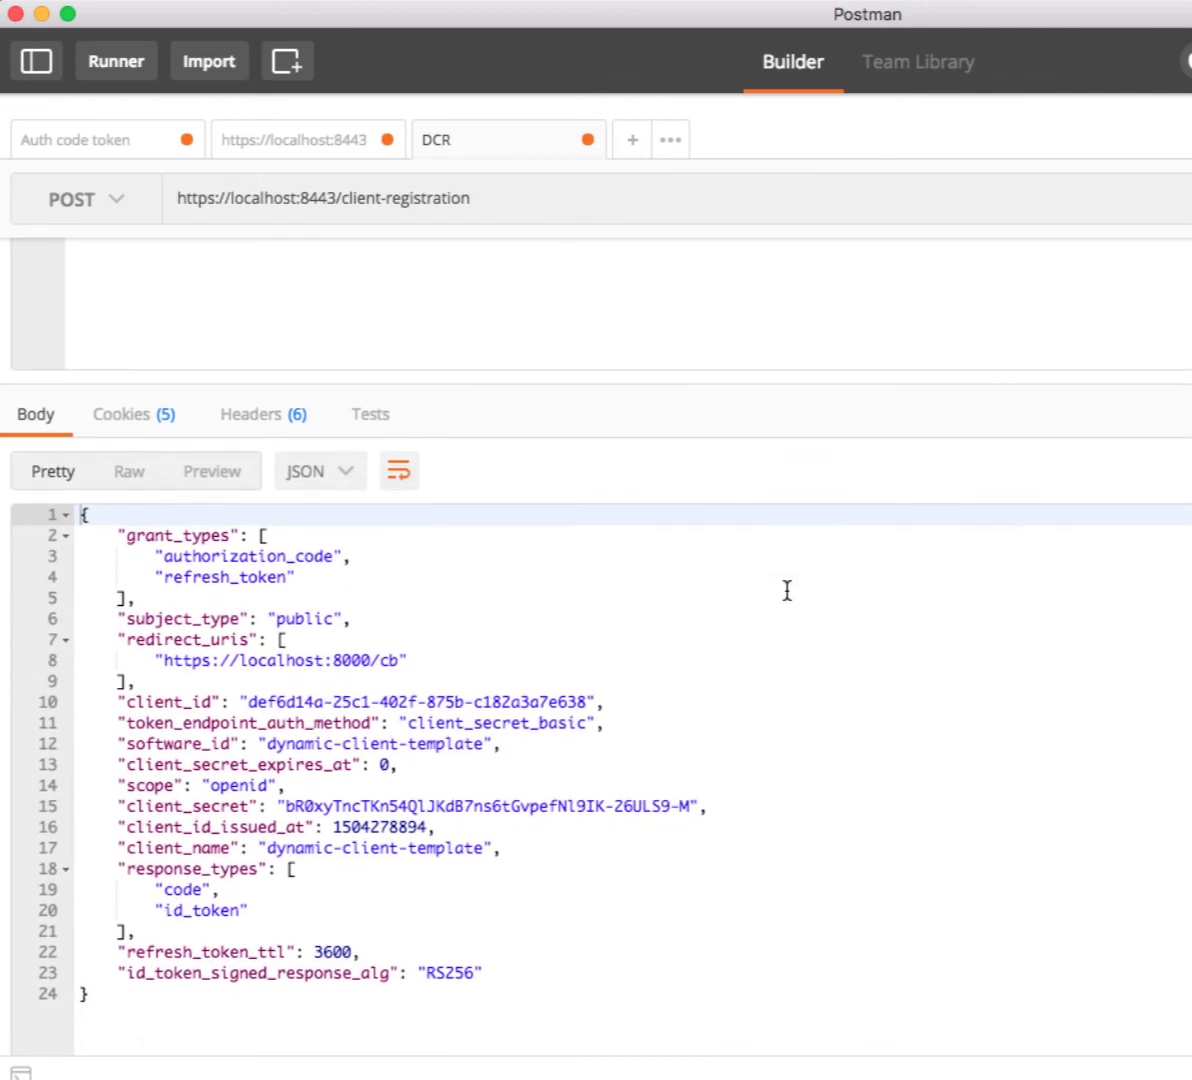
{"action": "left_click", "coordinate": [542, 575]}
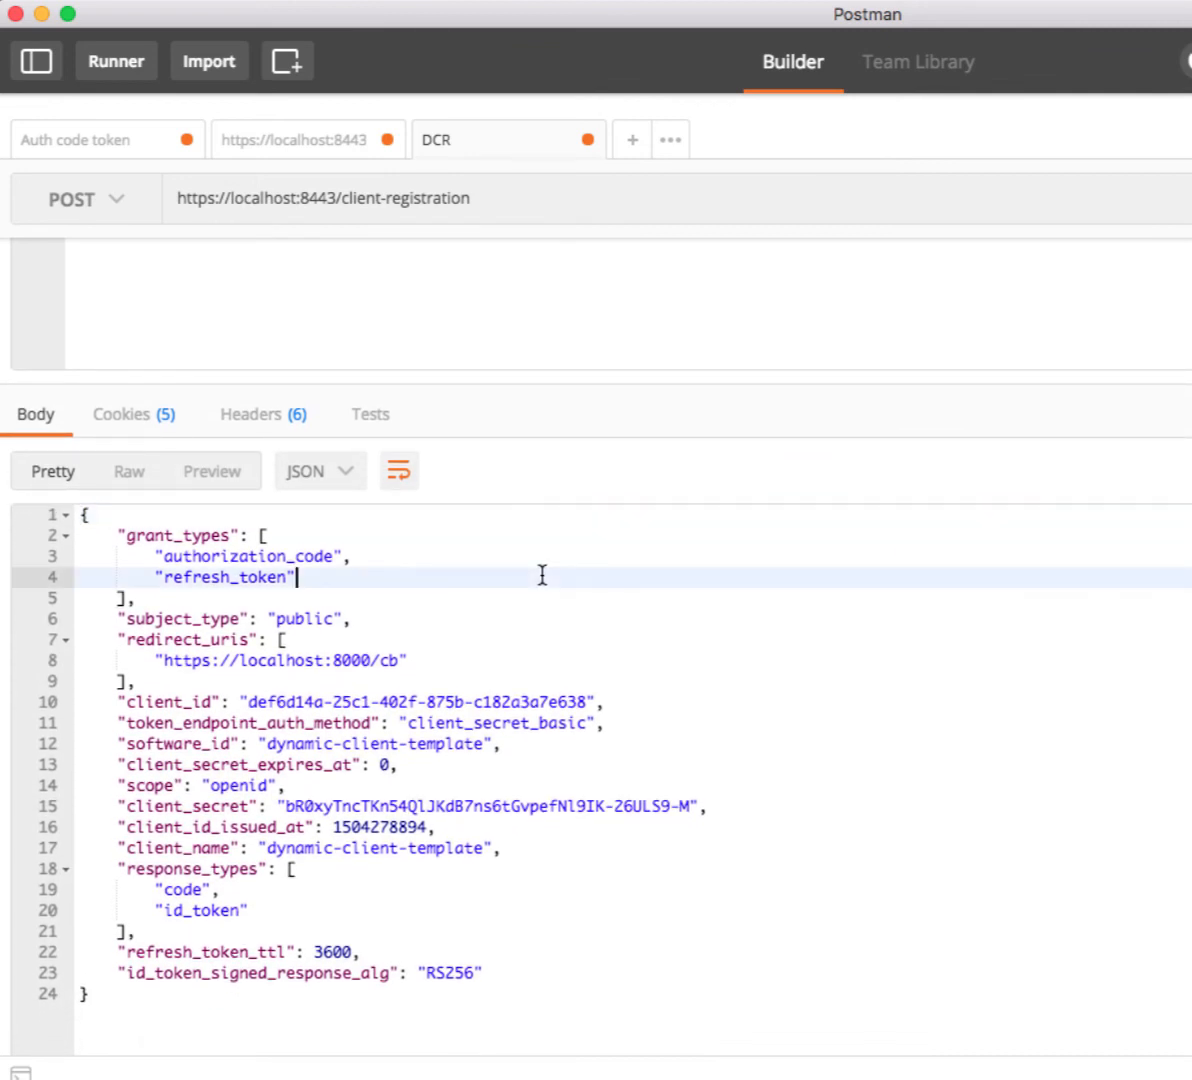
{"action": "left_click", "coordinate": [339, 805]}
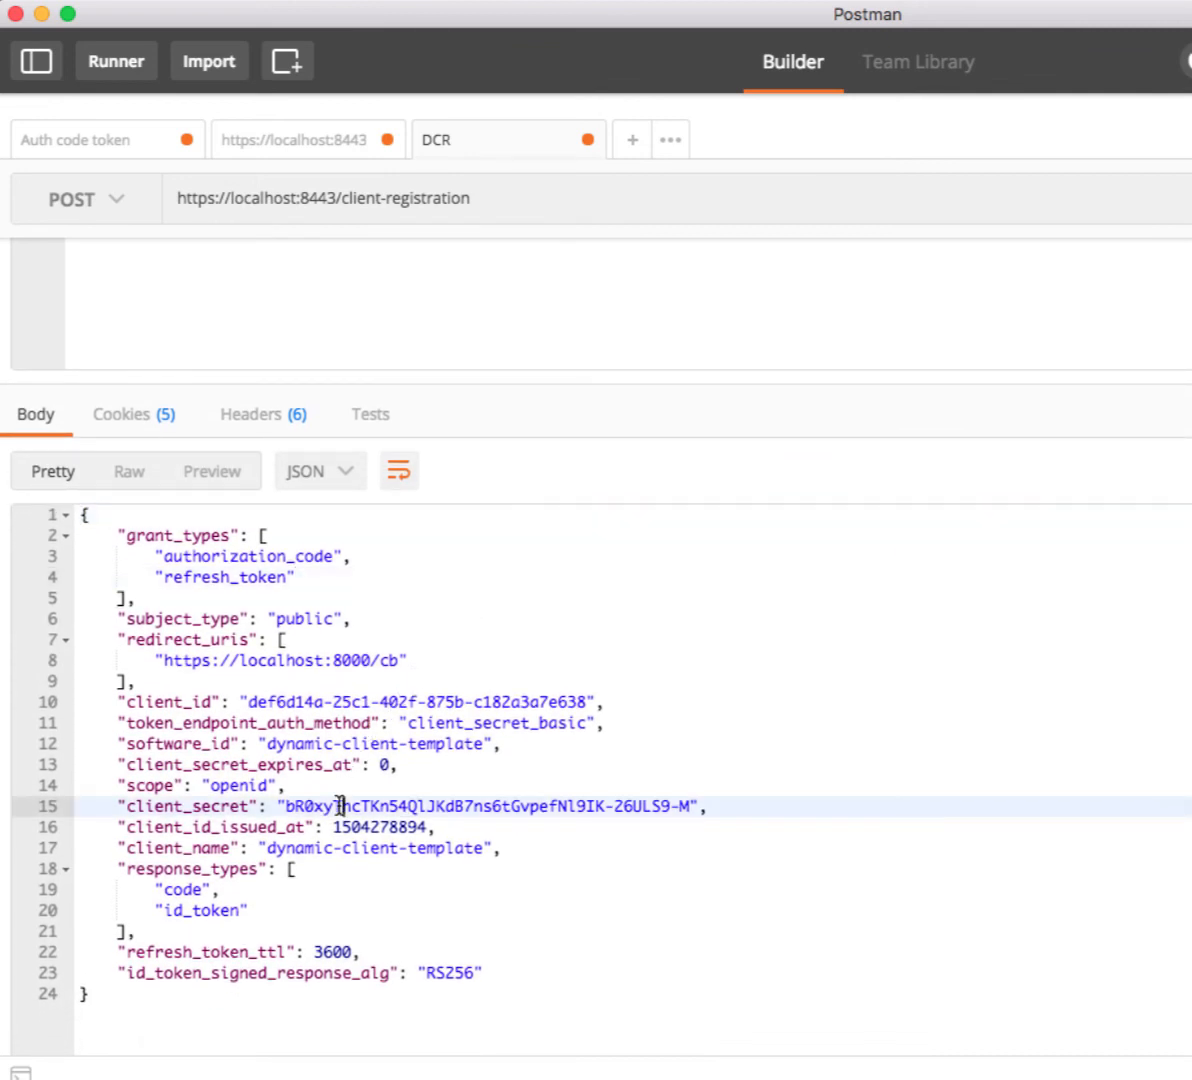
{"action": "left_click_drag", "start_coordinate": [284, 805], "coordinate": [657, 812]}
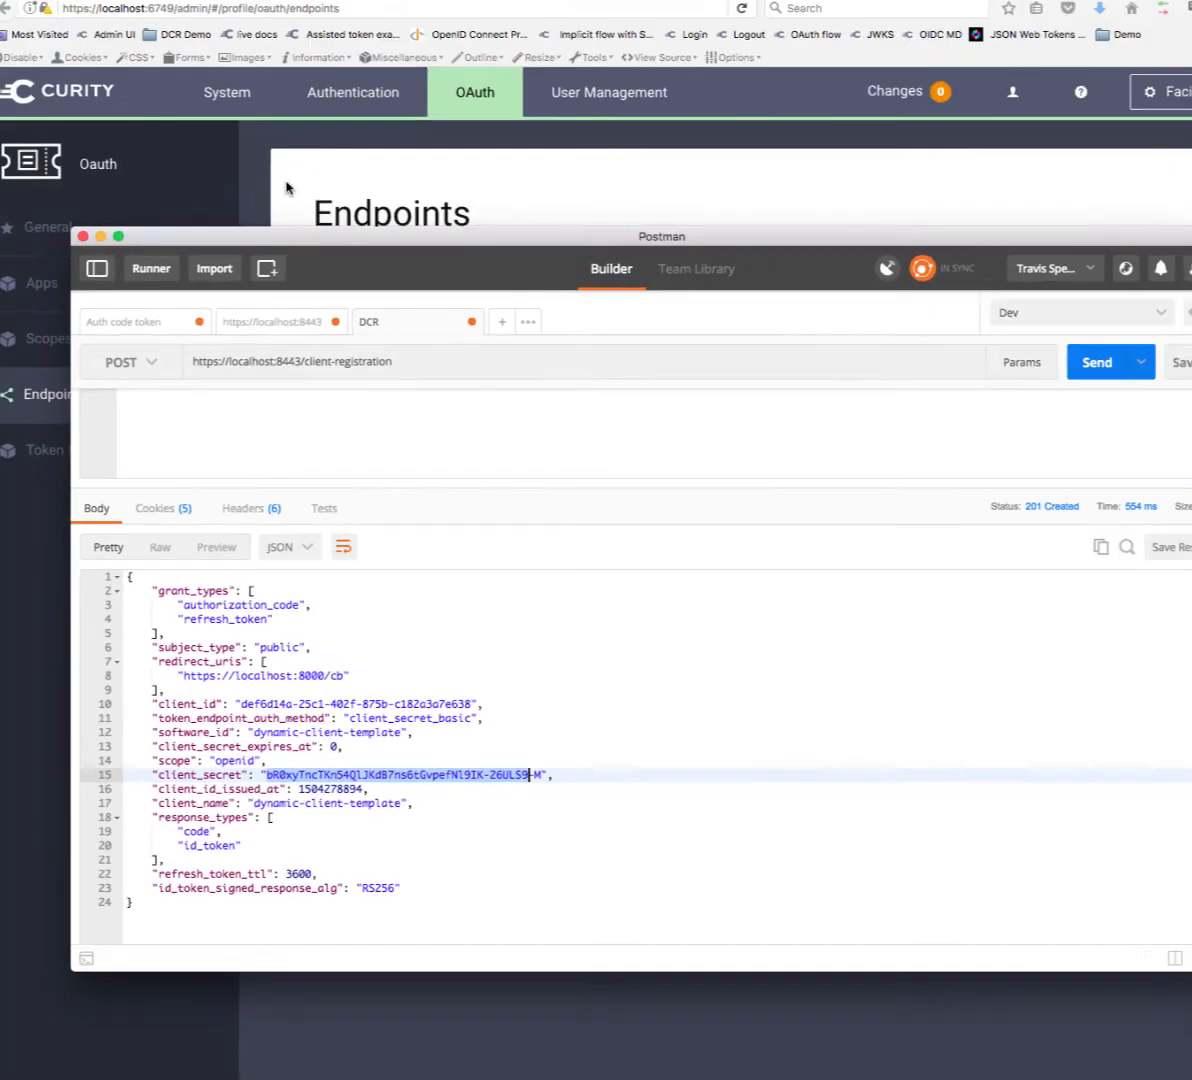
{"action": "left_click", "coordinate": [285, 218]}
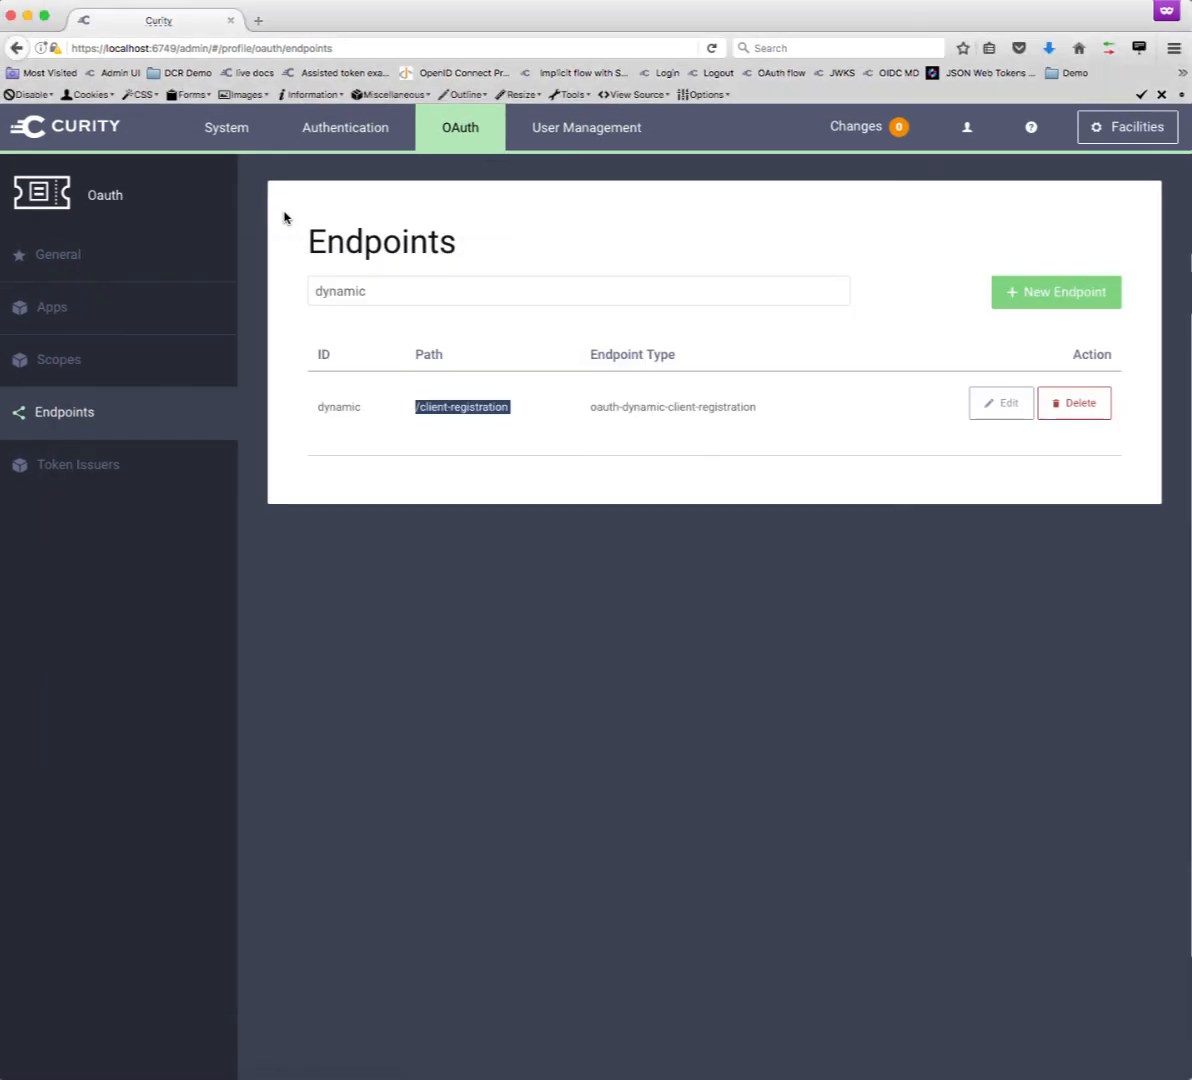
- Review dynamic-client-template's Dynamic Client Registration settings under Apps, then switch back to Postman
{"action": "left_click", "coordinate": [96, 306]}
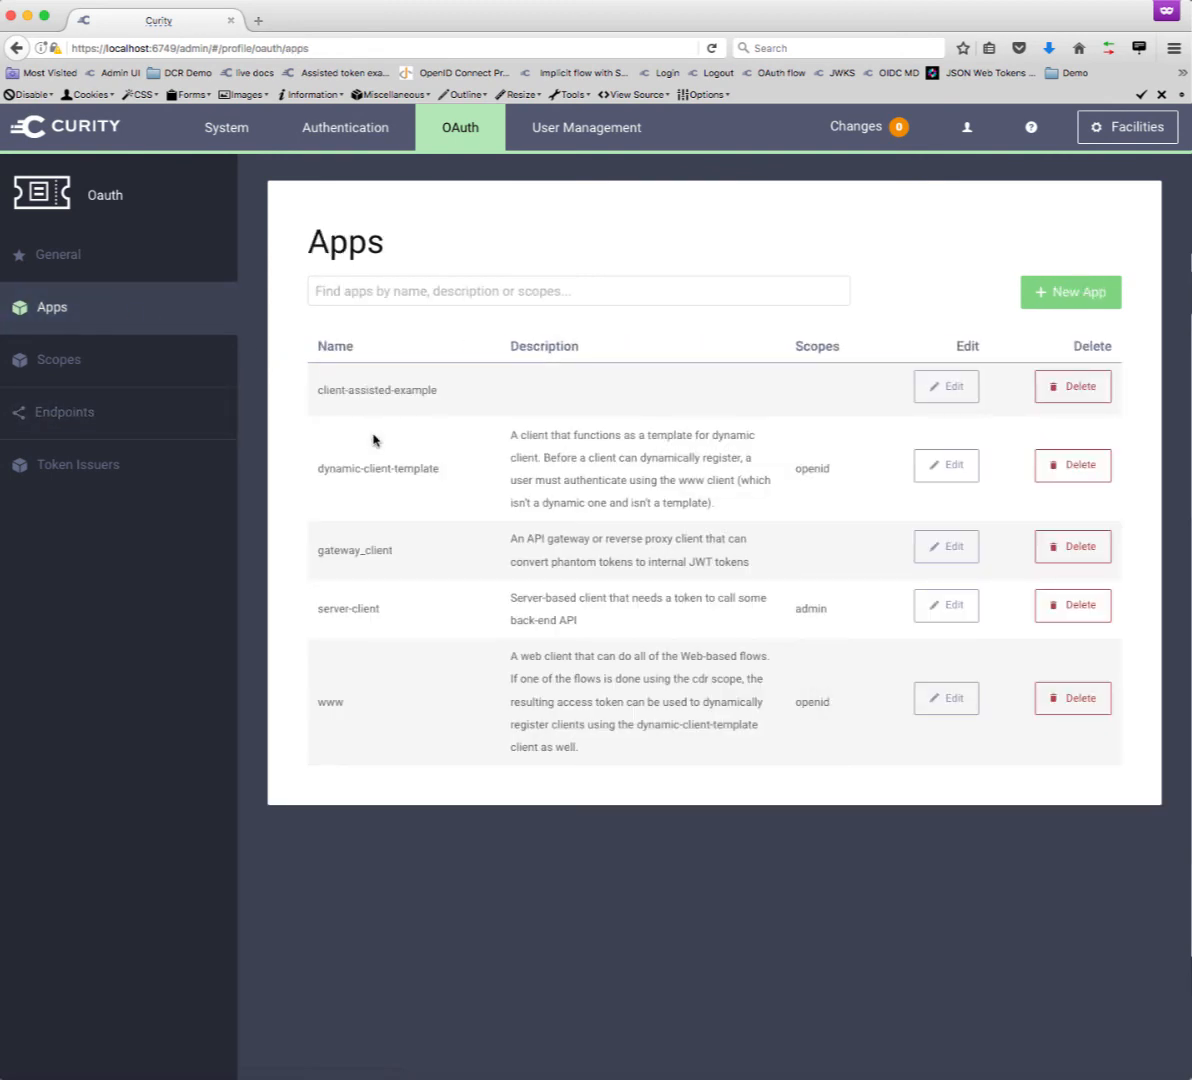
{"action": "left_click", "coordinate": [943, 468]}
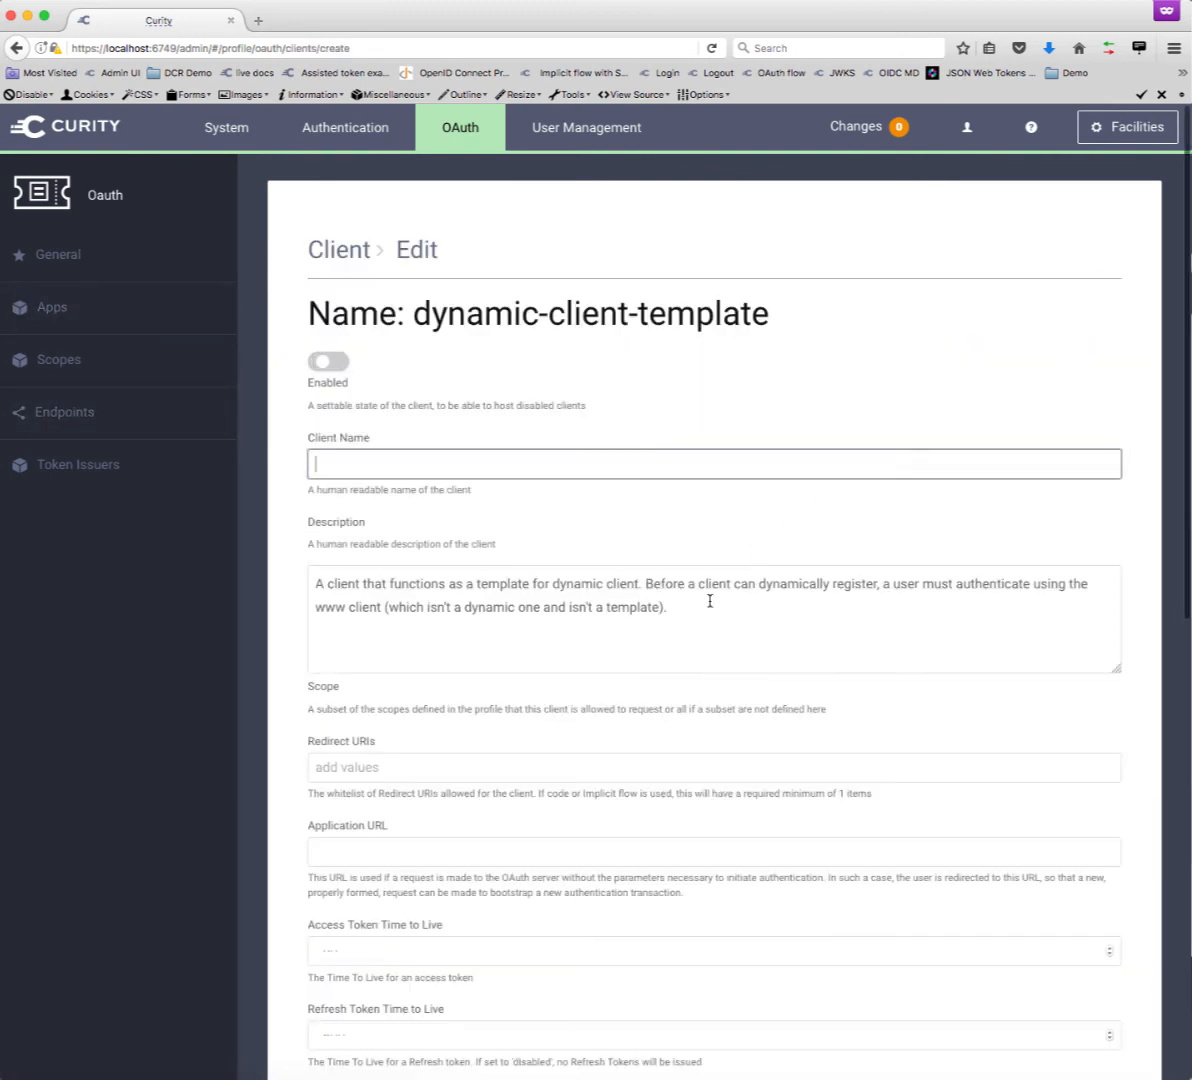
{"action": "scroll", "coordinate": [710, 600], "scroll_direction": "down", "scroll_amount": 10}
{"action": "scroll", "coordinate": [710, 600], "scroll_direction": "down", "scroll_amount": 10}
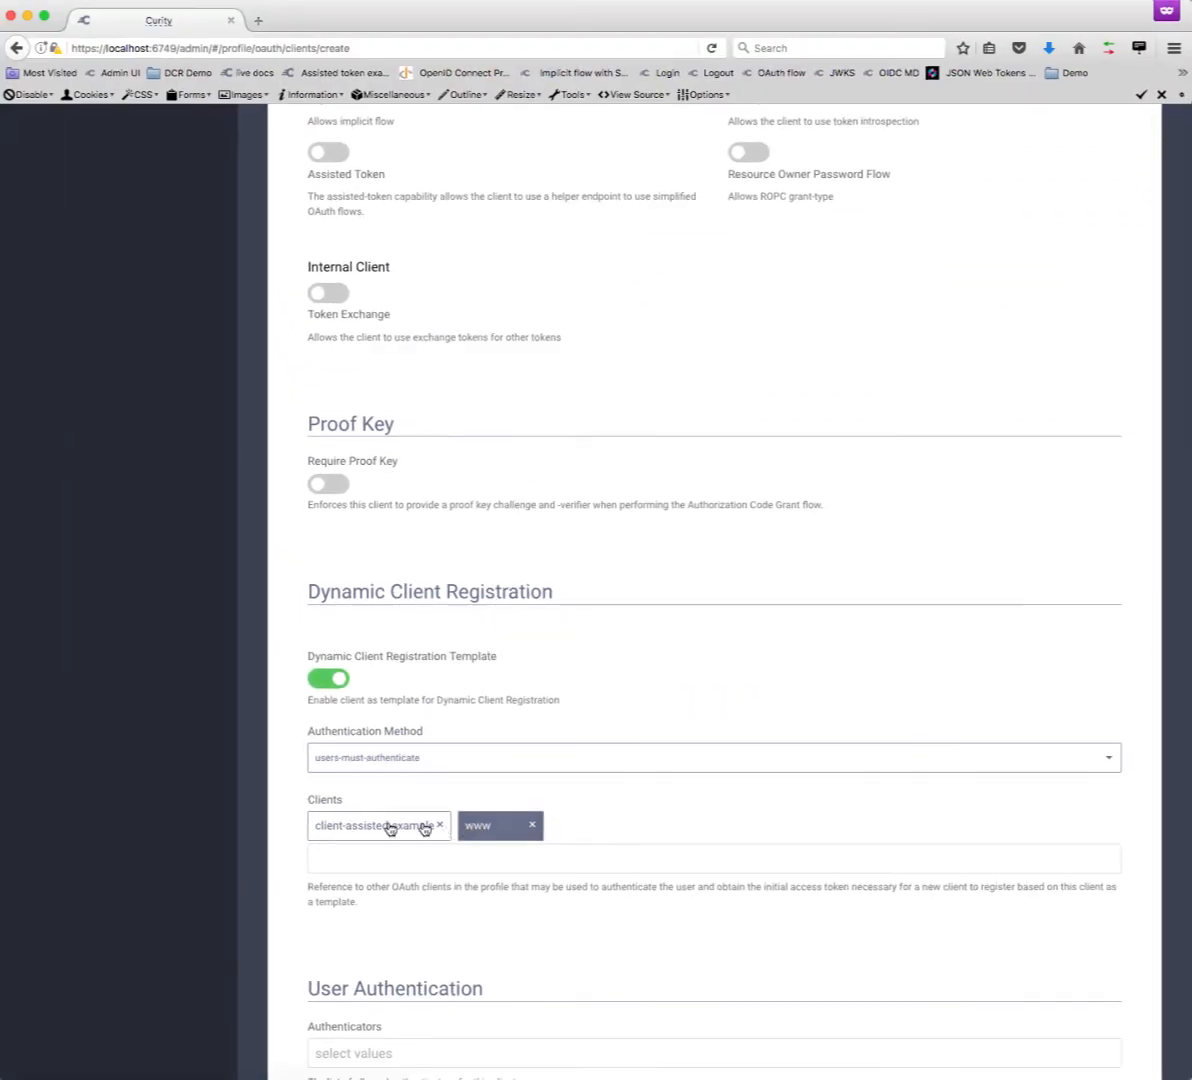
{"action": "left_click", "coordinate": [144, 1075]}
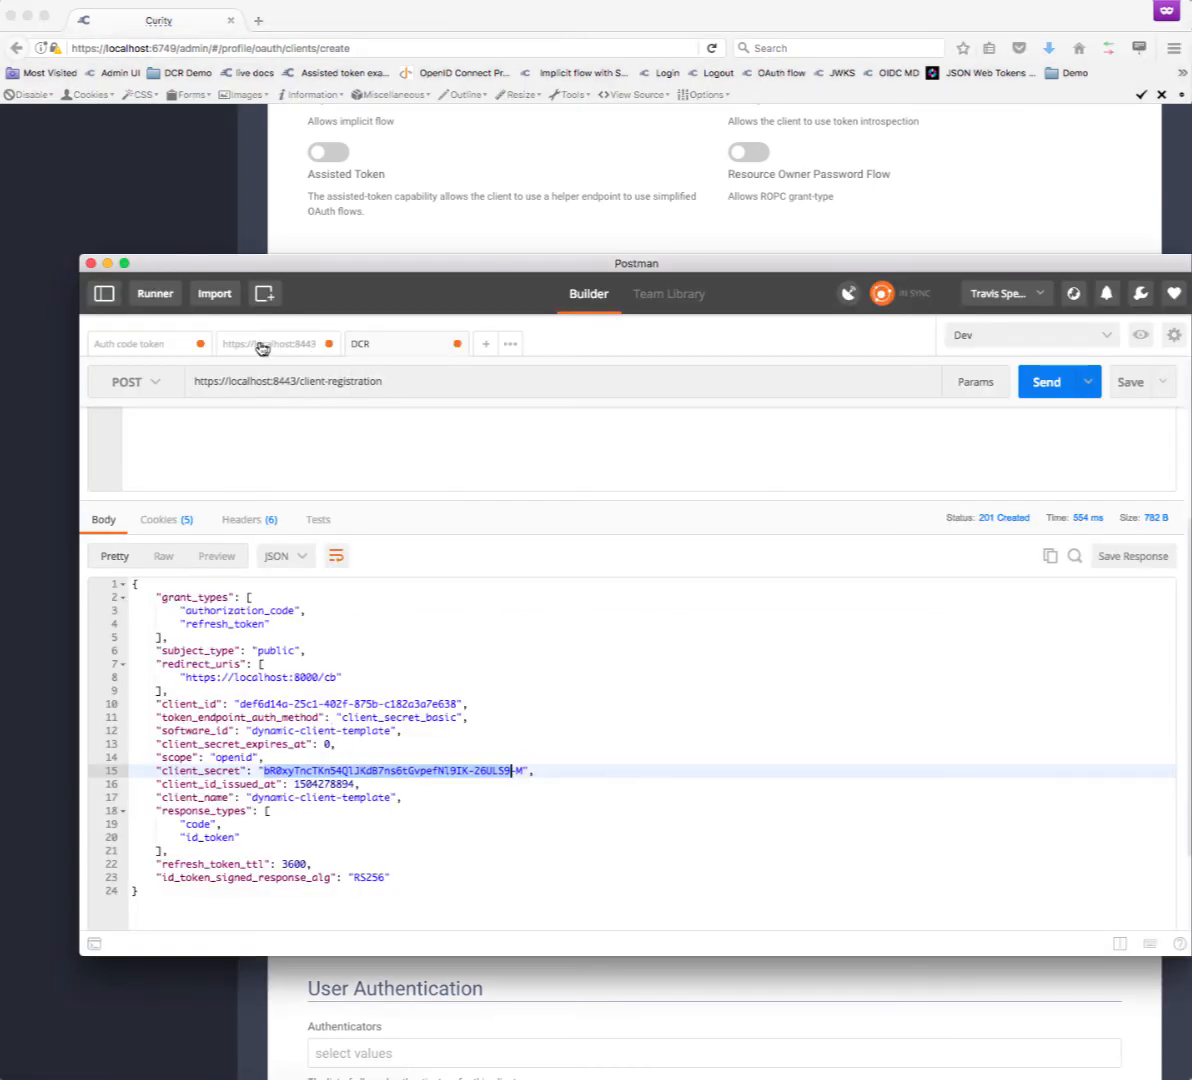
- Confirm the Auth code token response lists scope dcr
{"action": "left_click", "coordinate": [128, 344]}
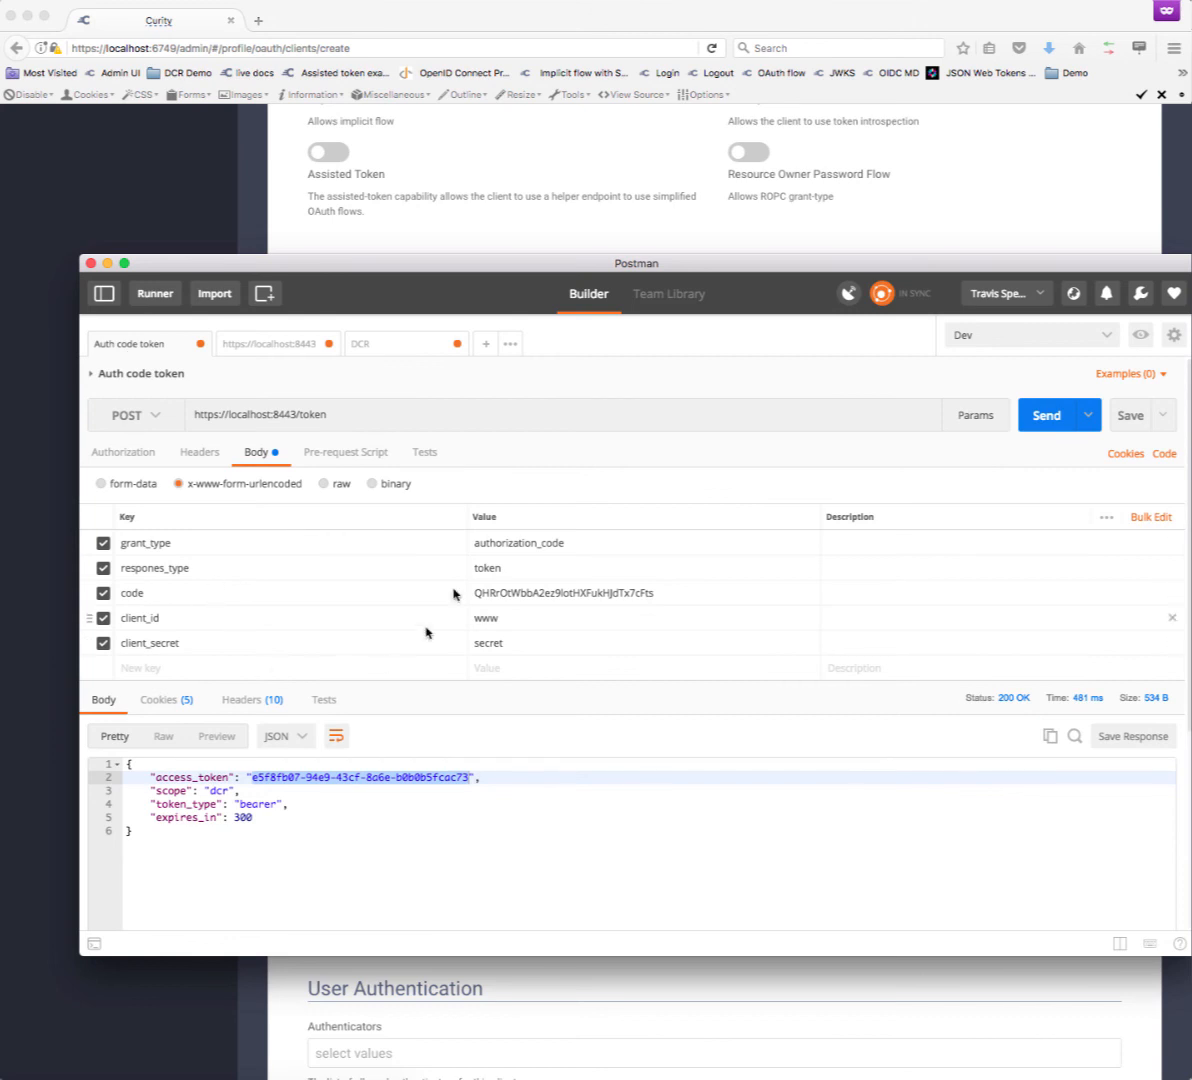
{"action": "left_click", "coordinate": [217, 791]}
{"action": "triple_click", "coordinate": [217, 791]}
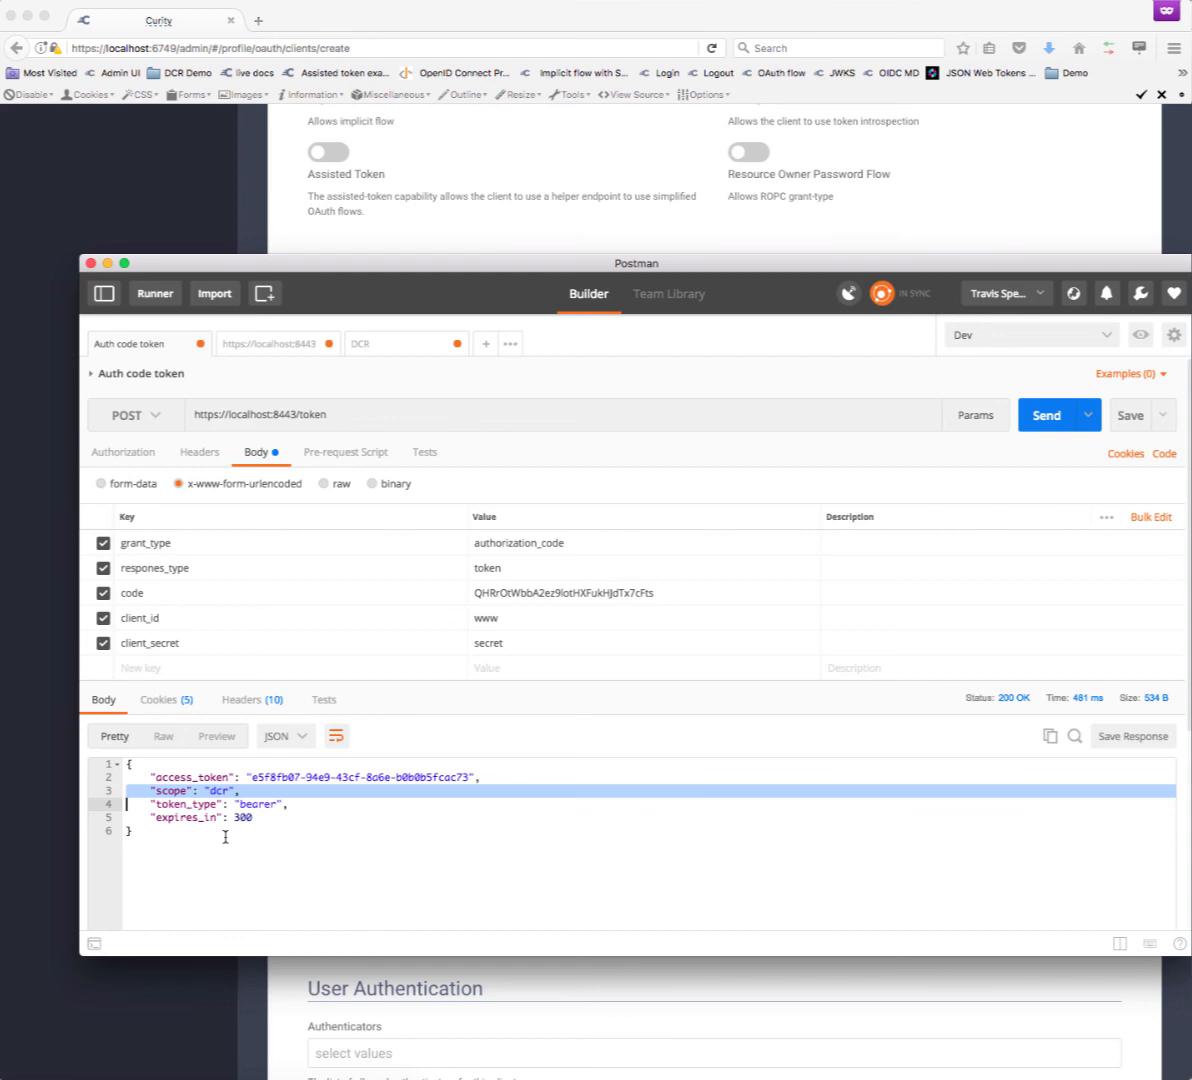
- Return to the dynamic-client-template edit form in Curity and scroll to its top
{"action": "left_click", "coordinate": [226, 207]}
{"action": "scroll", "coordinate": [225, 208], "scroll_direction": "up", "scroll_amount": 10}
{"action": "scroll", "coordinate": [226, 207], "scroll_direction": "up", "scroll_amount": 5}
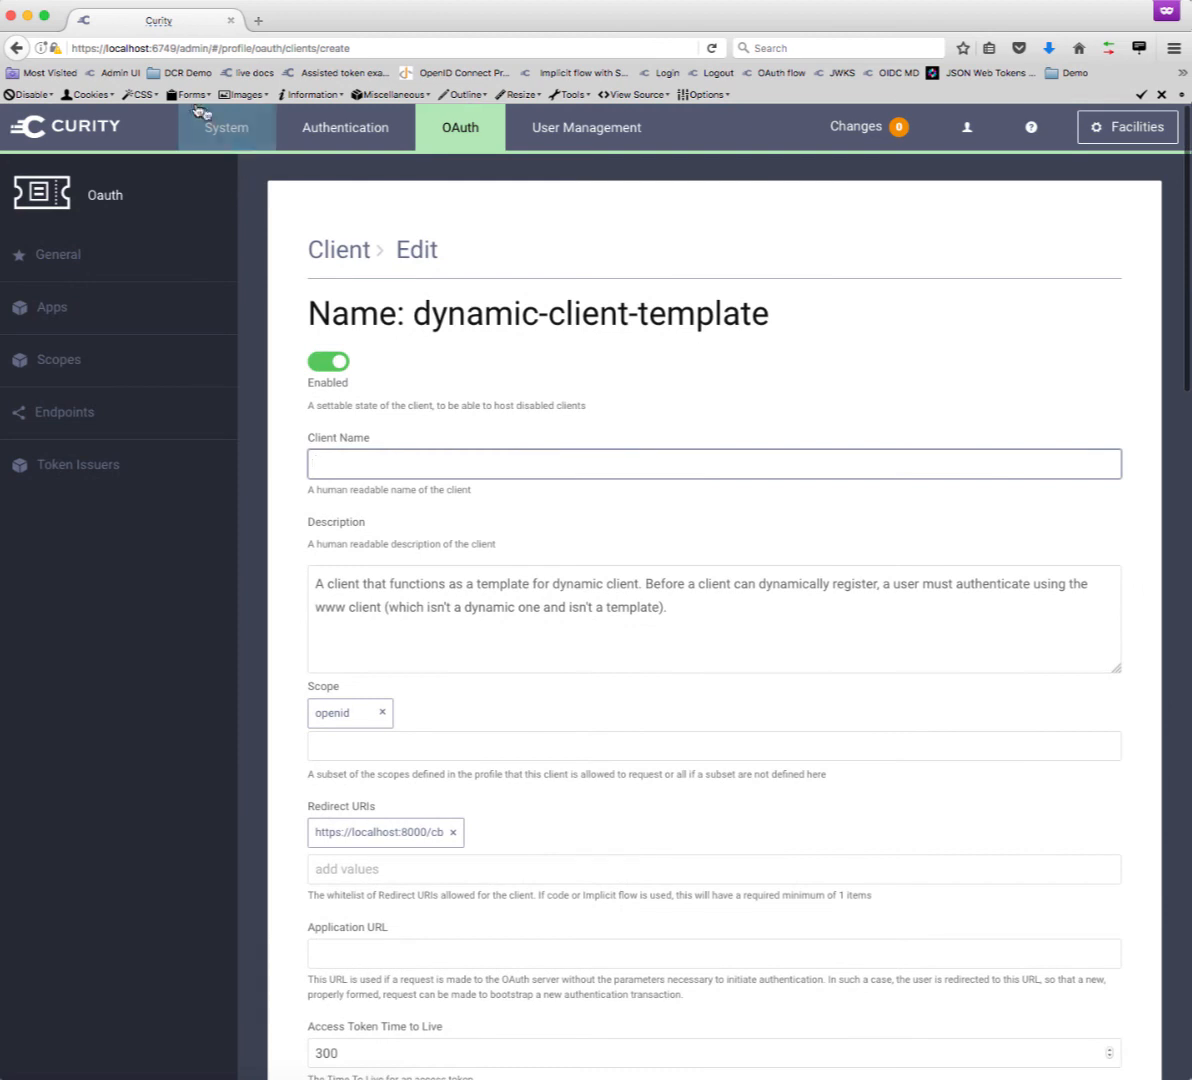
- Go to the System Overview showing the port 8443 admin deployment and the OAuth and Authentication profiles
{"action": "left_click", "coordinate": [104, 126]}
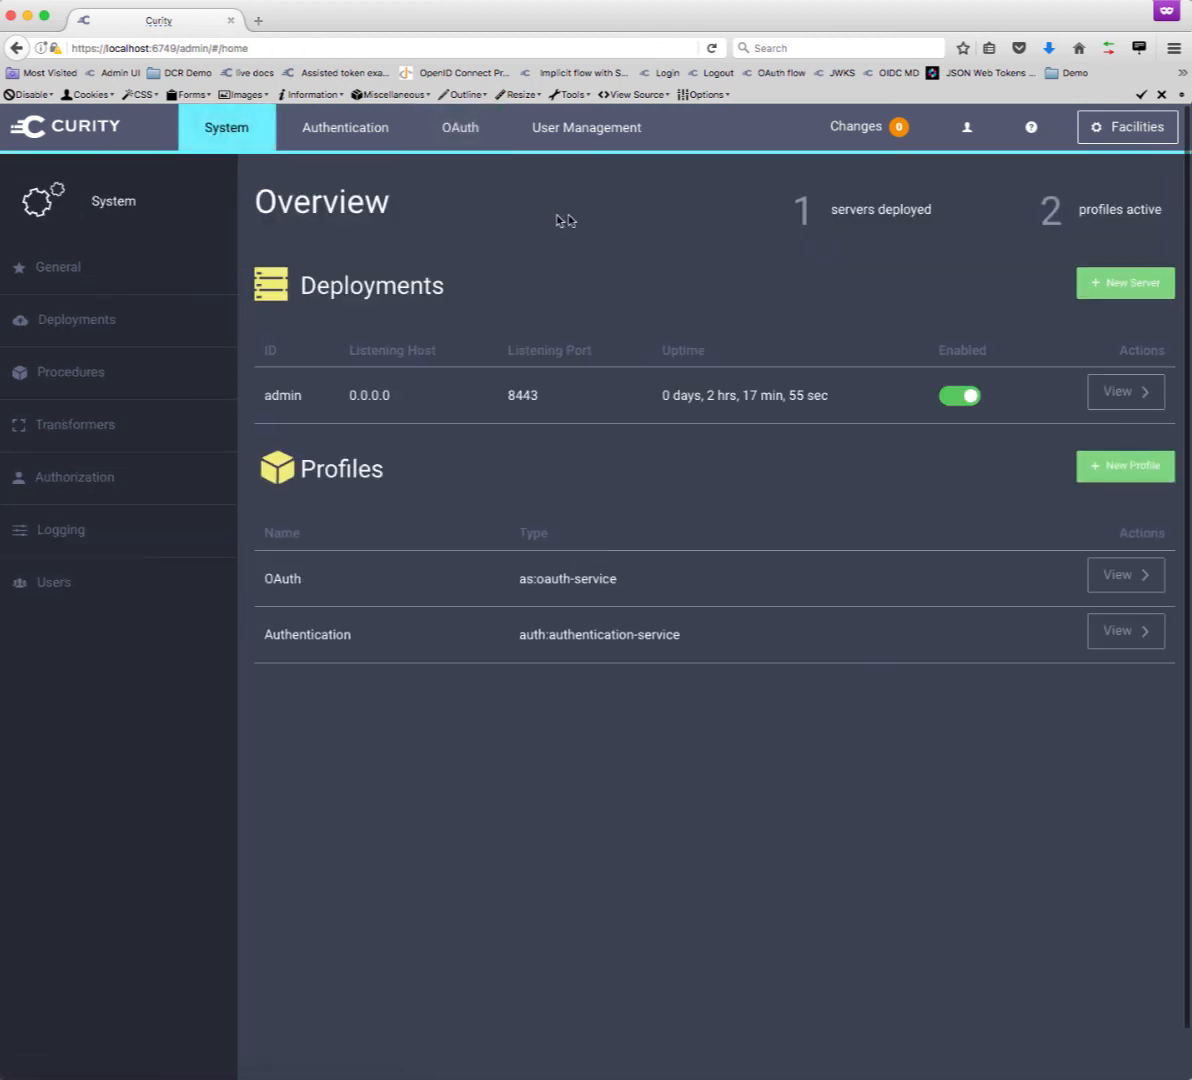